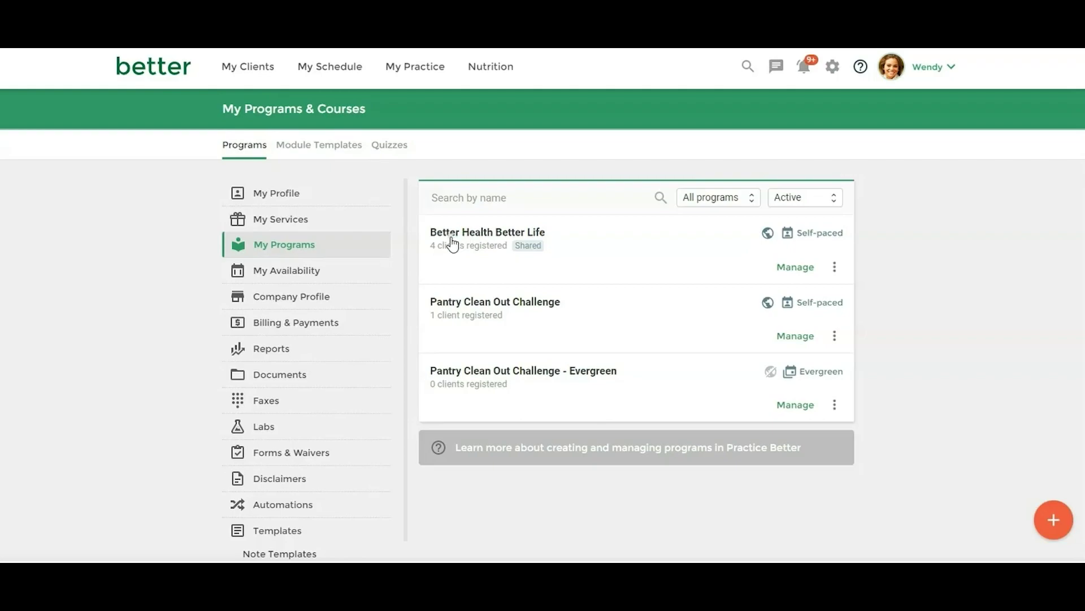
Manage Better Health Better Life, toggle its cover image on and off, and browse its 15 modules.
click(620, 244)
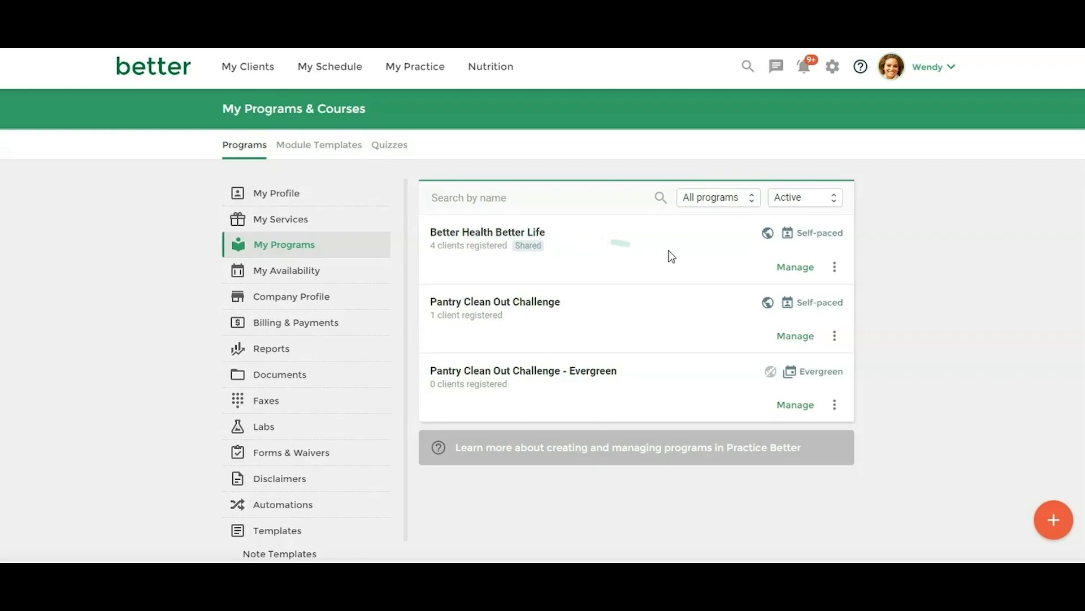
click(795, 268)
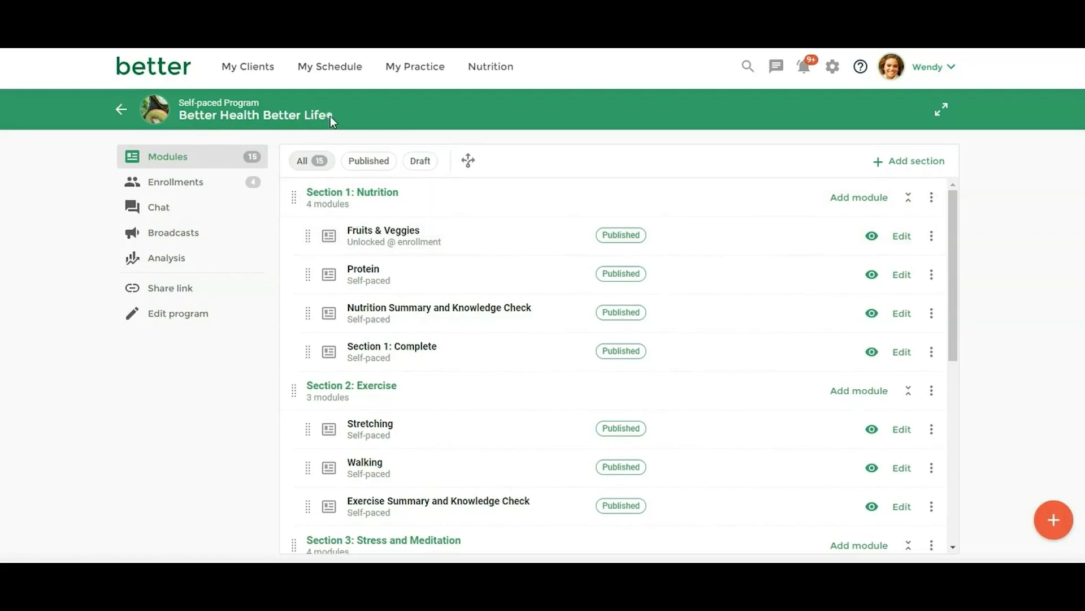
click(941, 109)
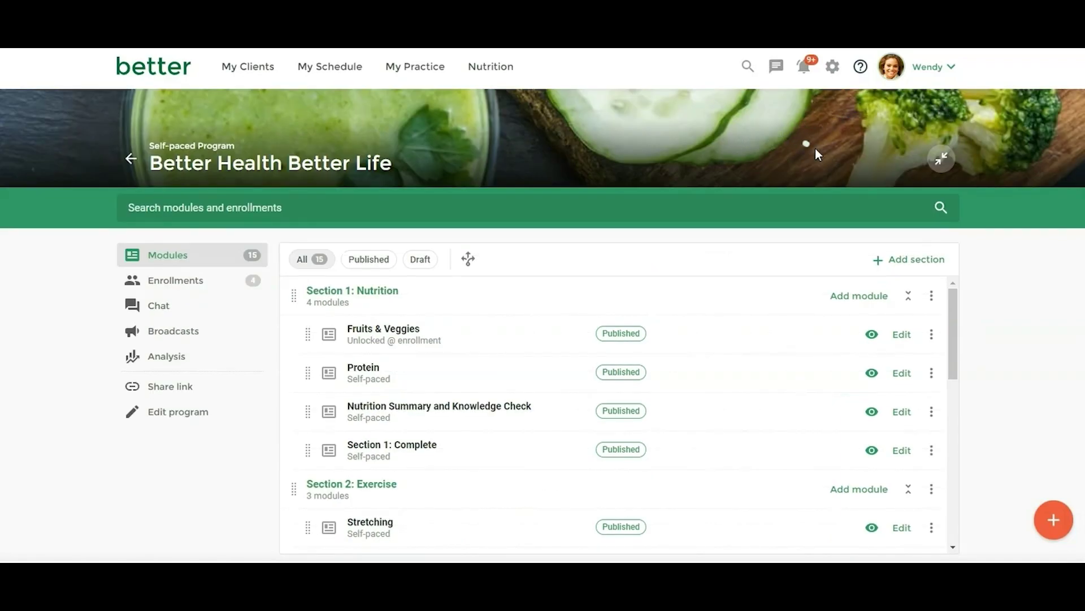
click(942, 164)
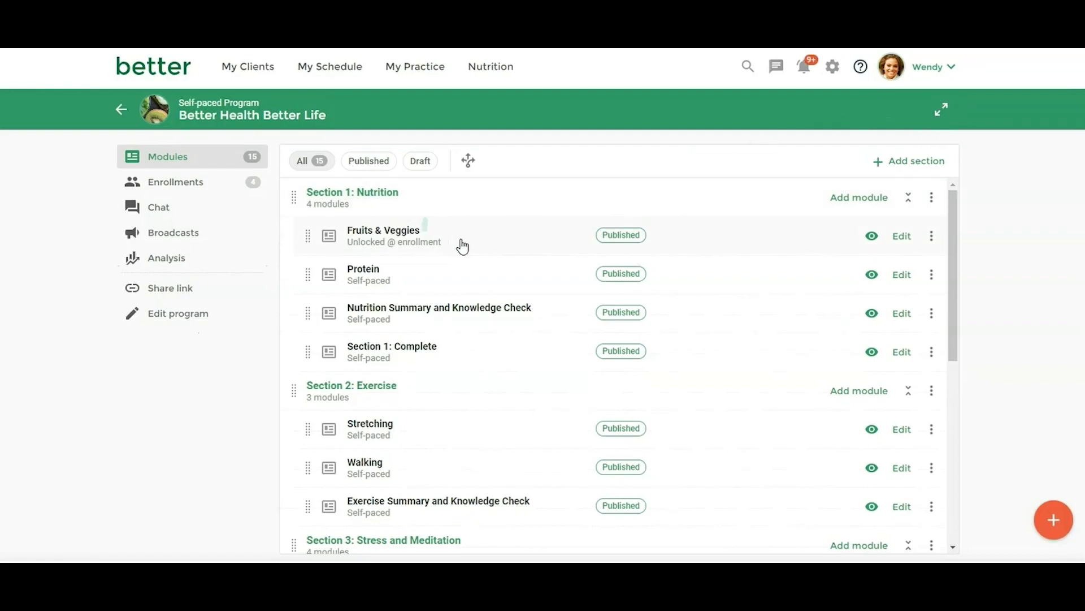
scroll(490, 252, down, 2)
scroll(568, 252, down, 5)
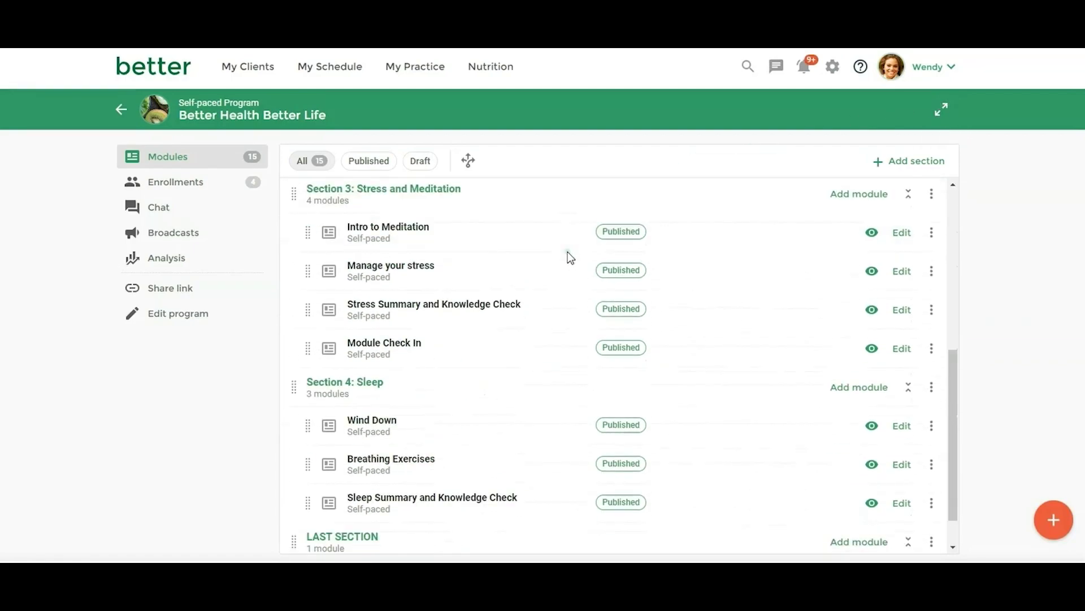
scroll(566, 252, up, 8)
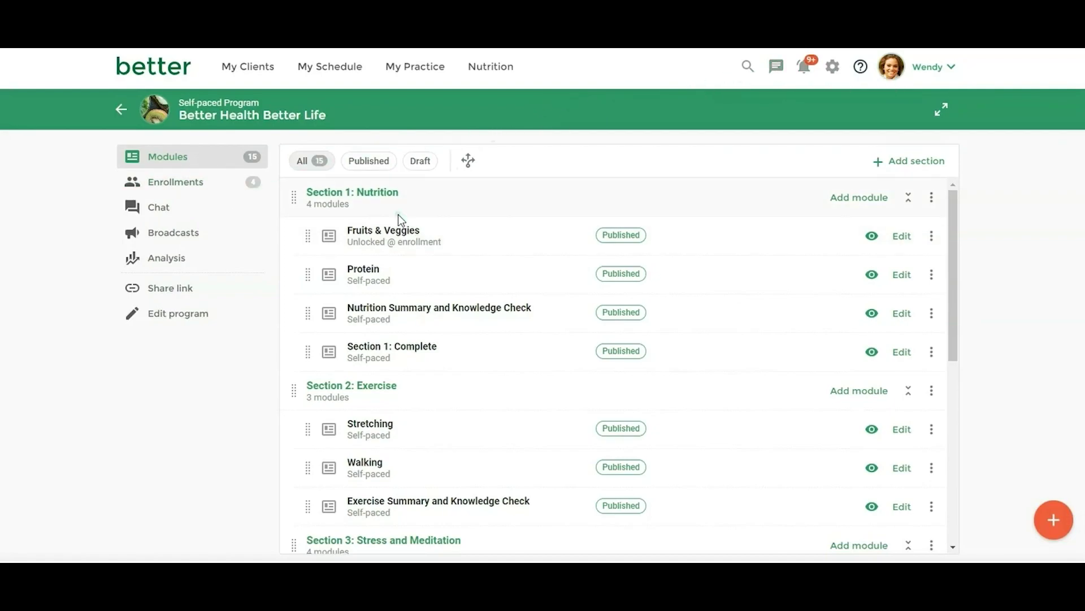
click(161, 214)
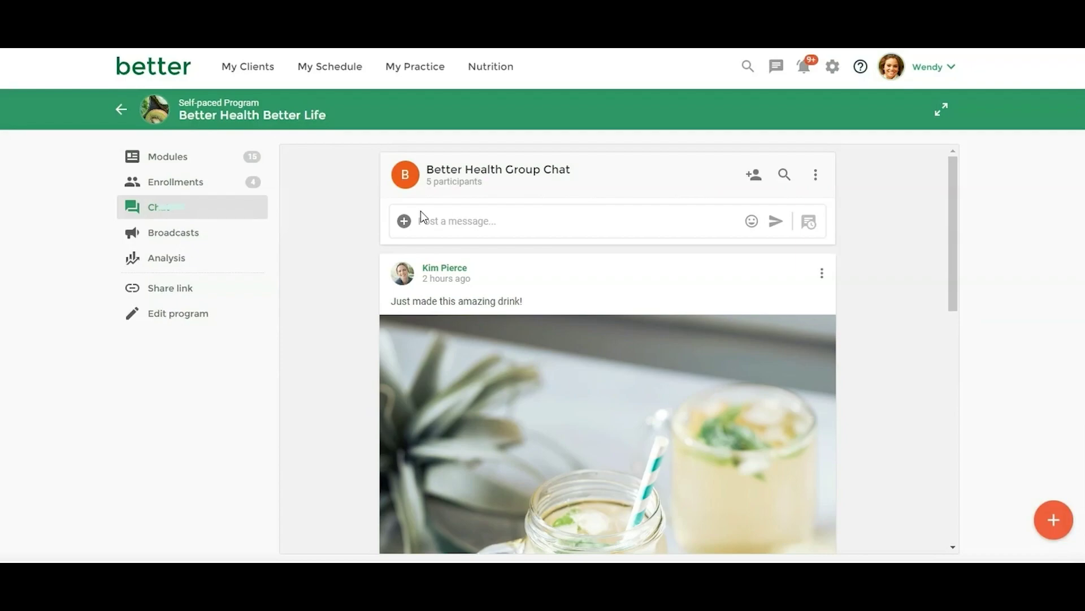
scroll(373, 243, down, 3)
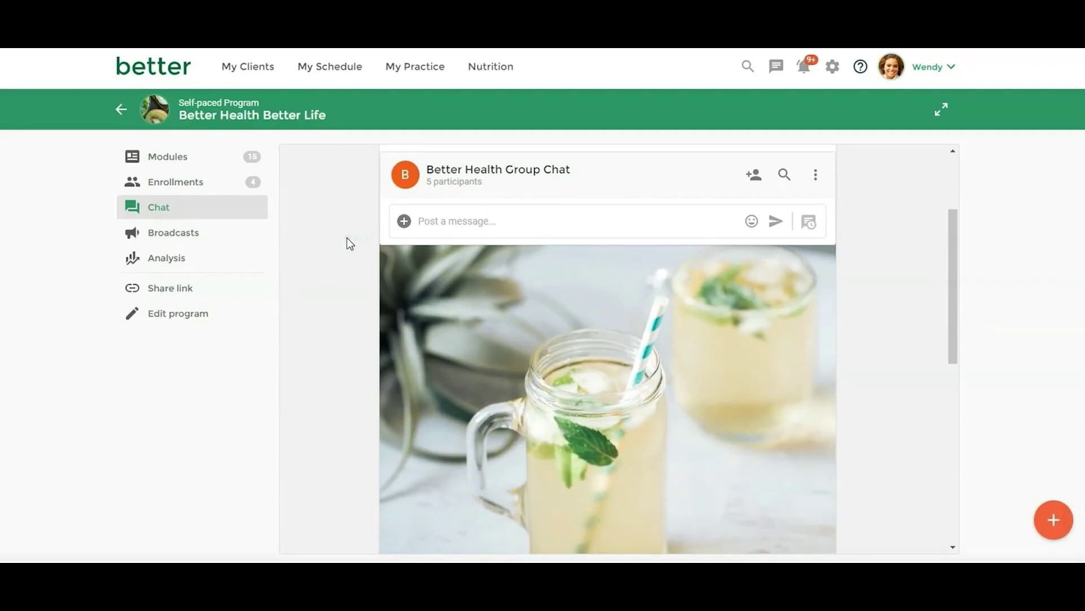
scroll(337, 226, down, 5)
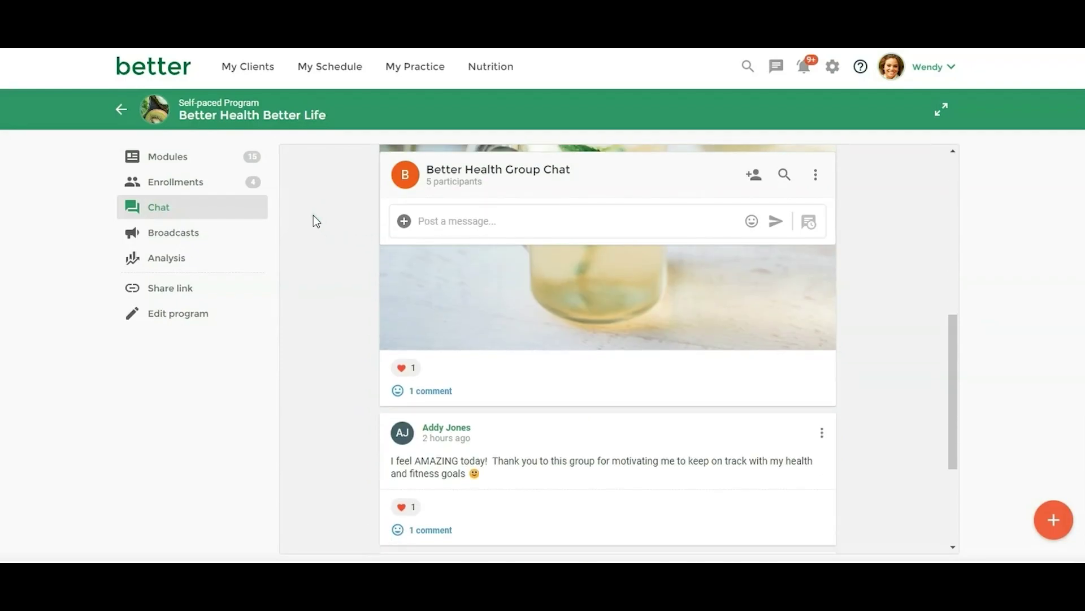
scroll(311, 218, down, 4)
scroll(312, 218, up, 4)
scroll(315, 224, up, 6)
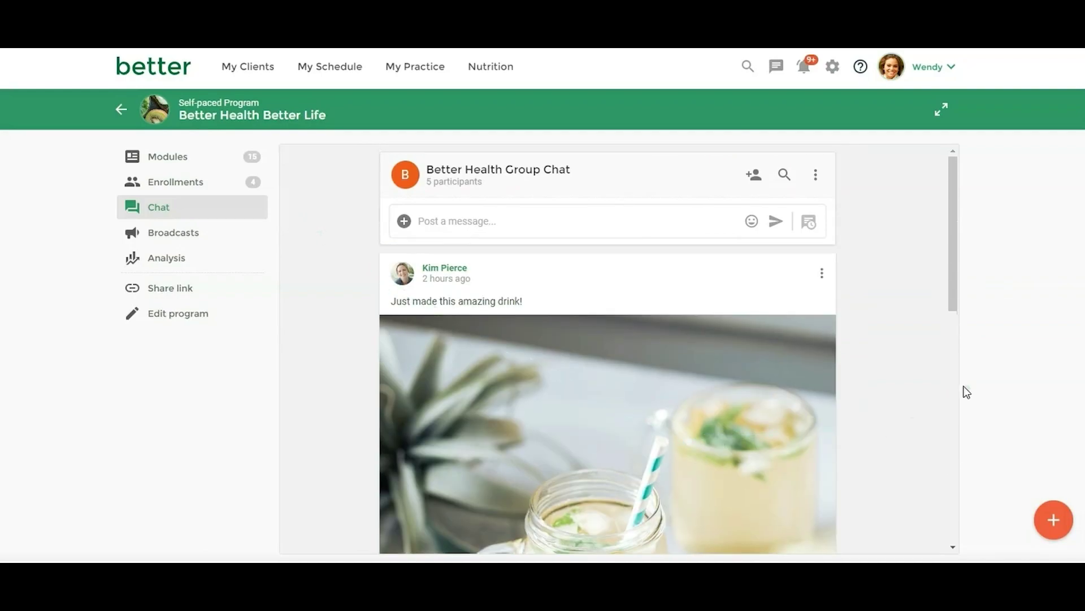
scroll(889, 381, down, 5)
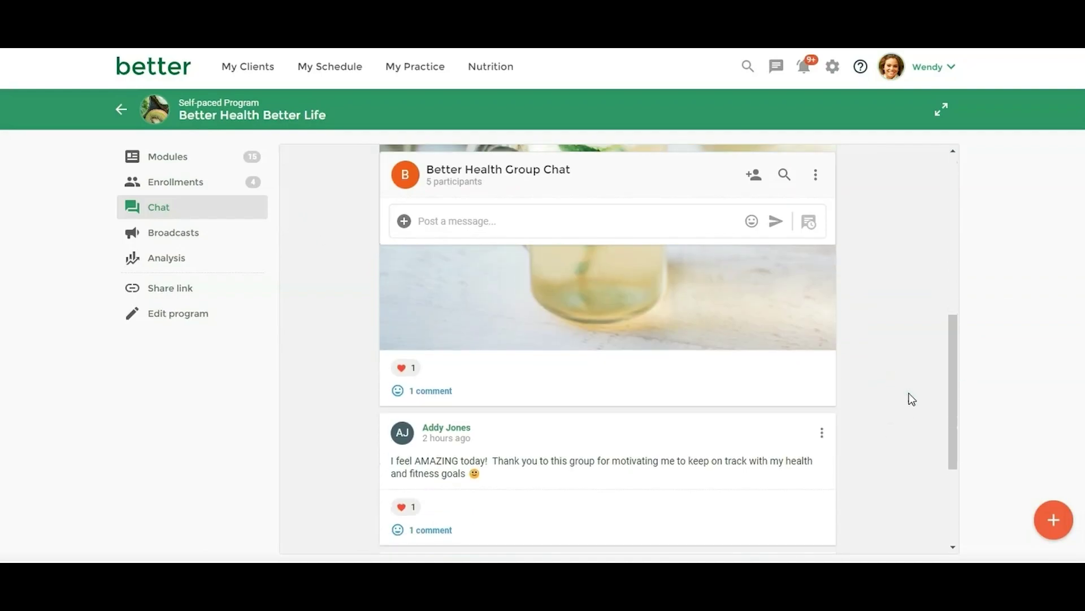
scroll(909, 393, down, 1)
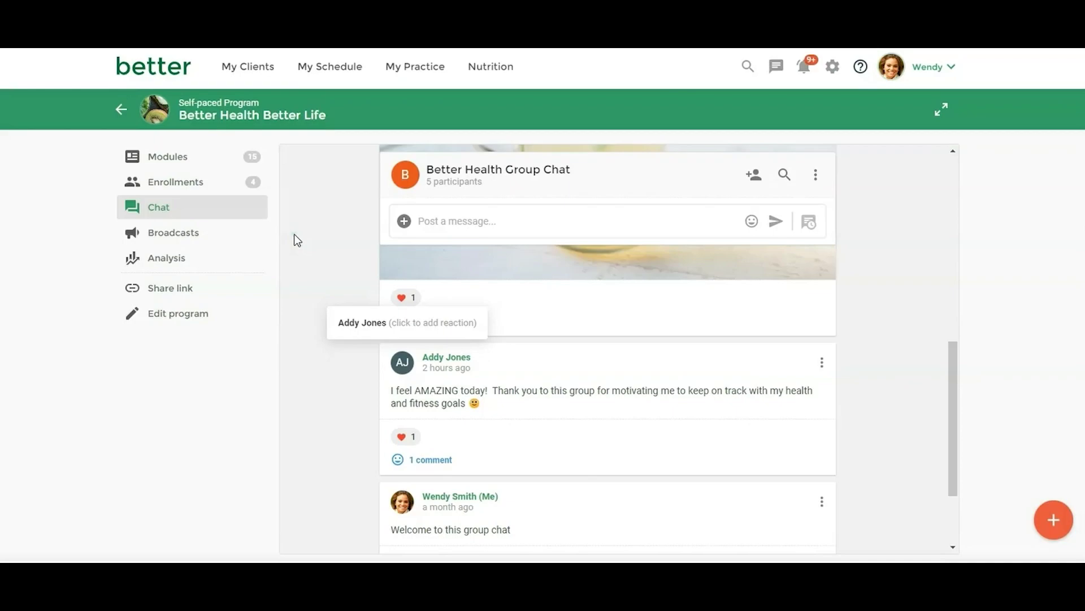
click(166, 167)
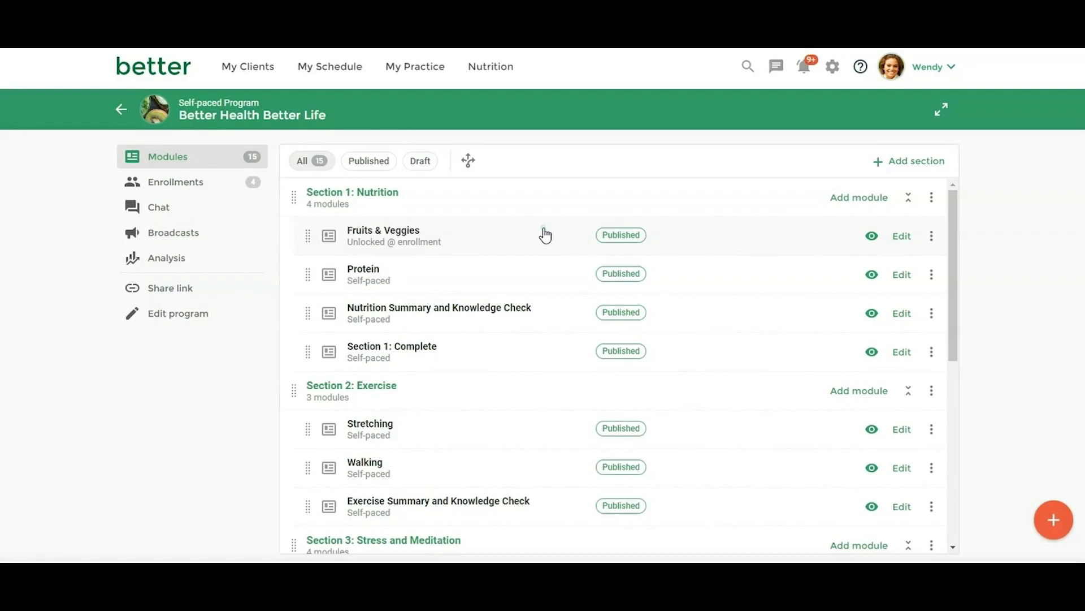
click(468, 160)
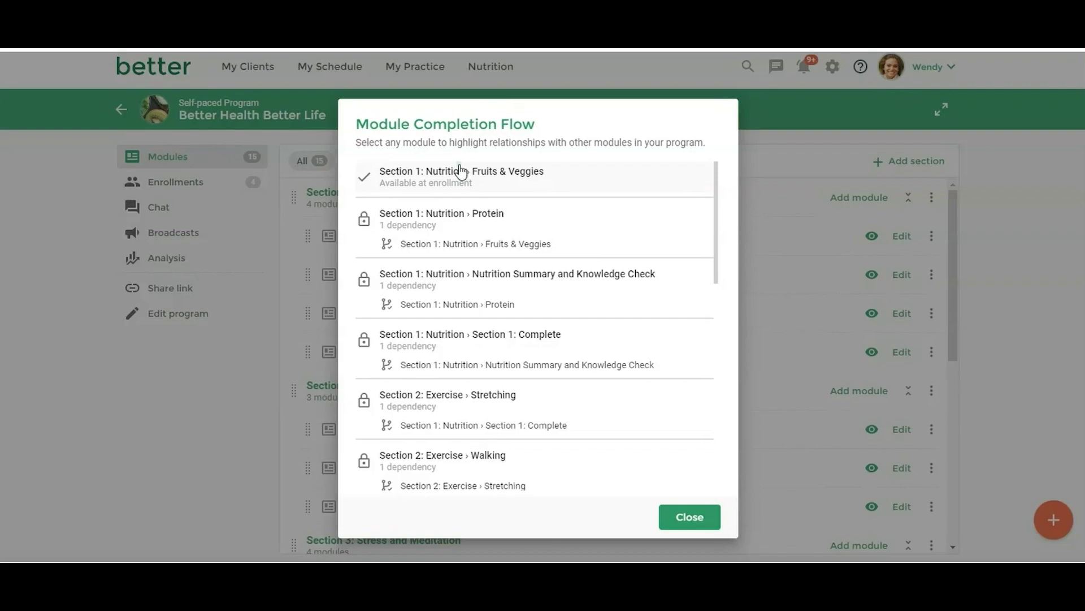
scroll(444, 234, down, 8)
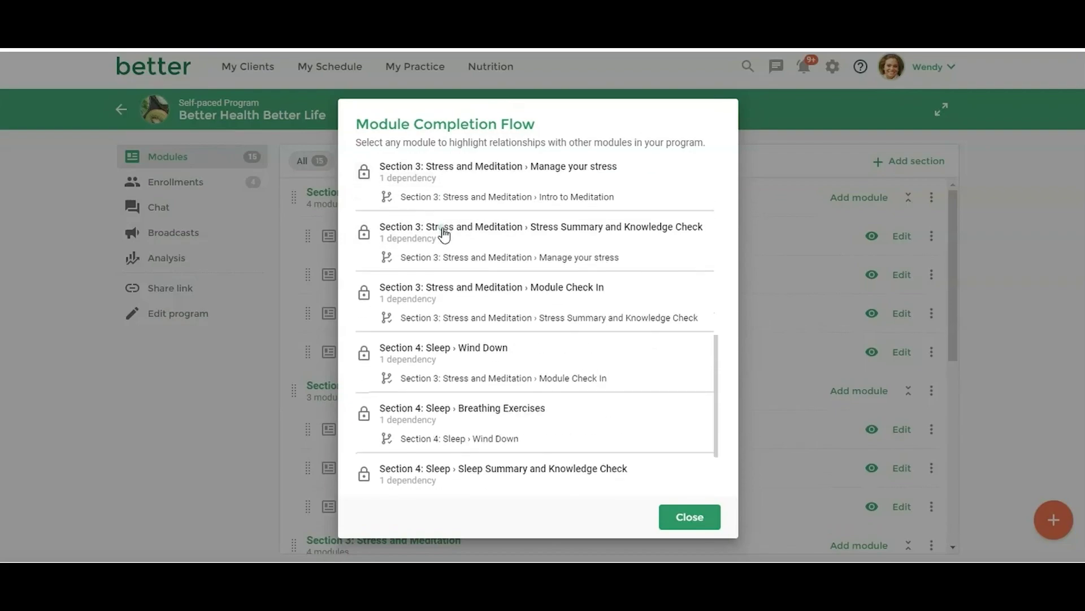
scroll(444, 235, up, 8)
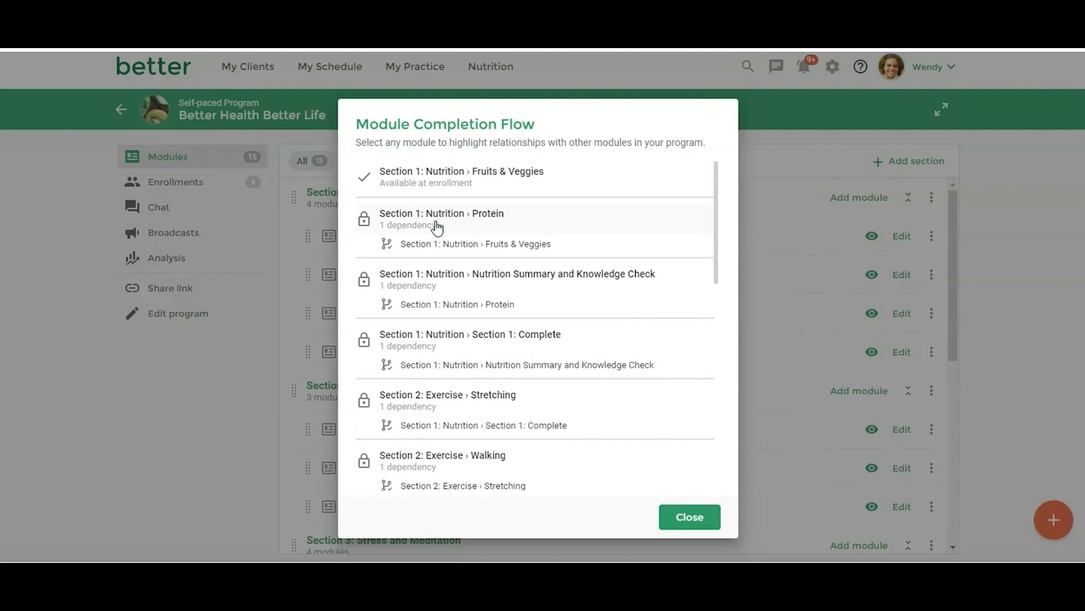
click(437, 227)
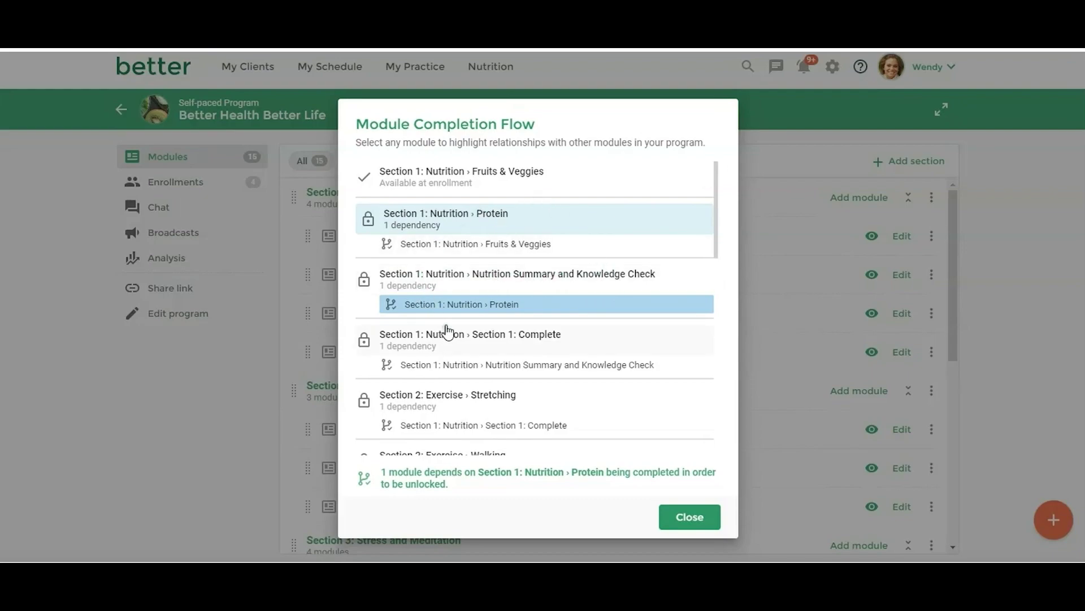
click(443, 281)
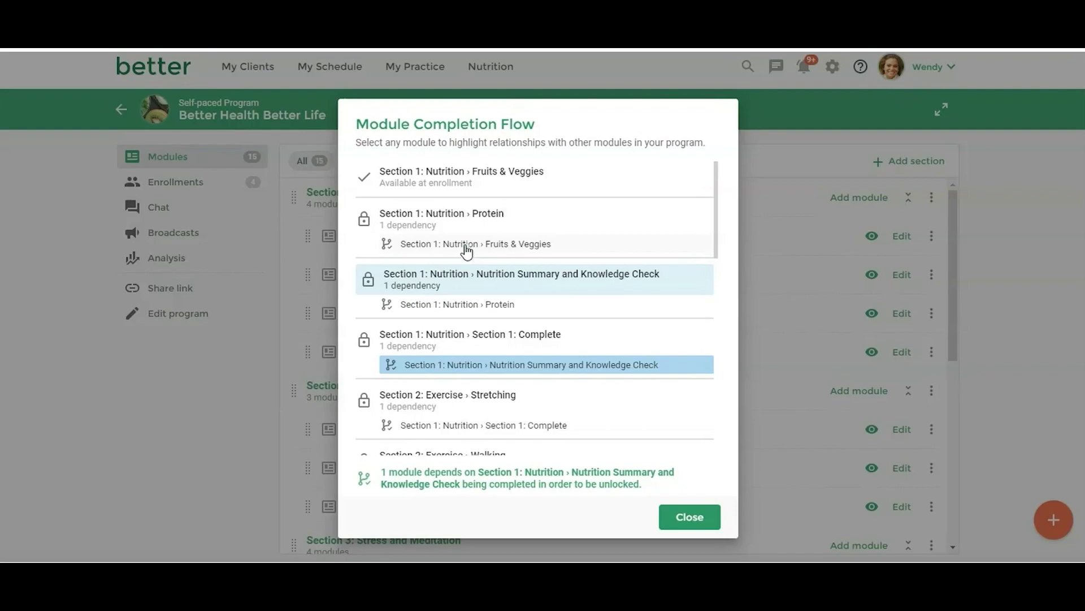
scroll(466, 252, down, 3)
scroll(461, 257, down, 4)
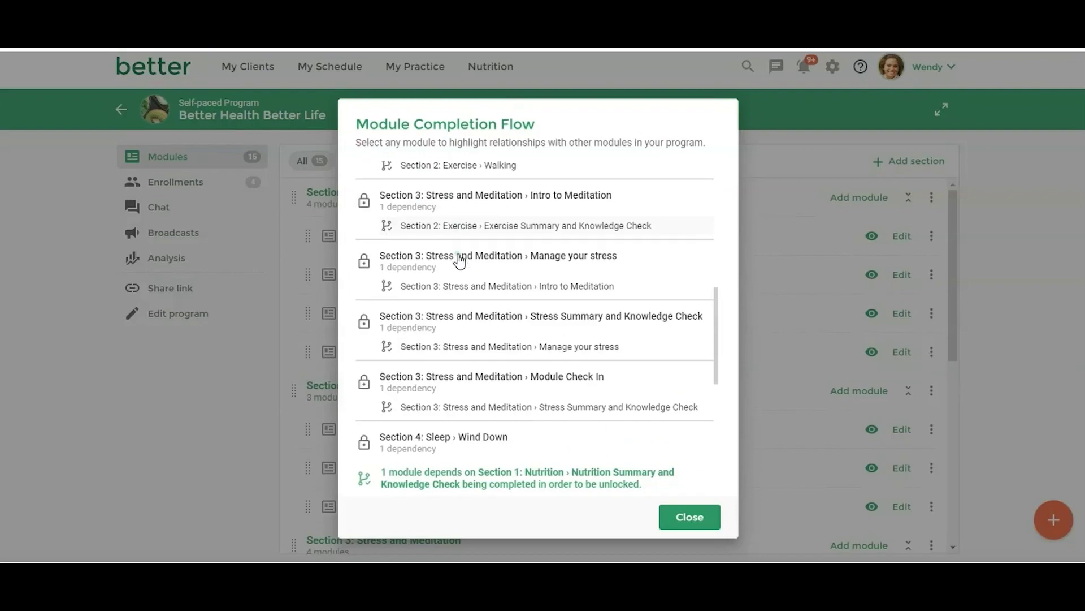
scroll(461, 260, down, 5)
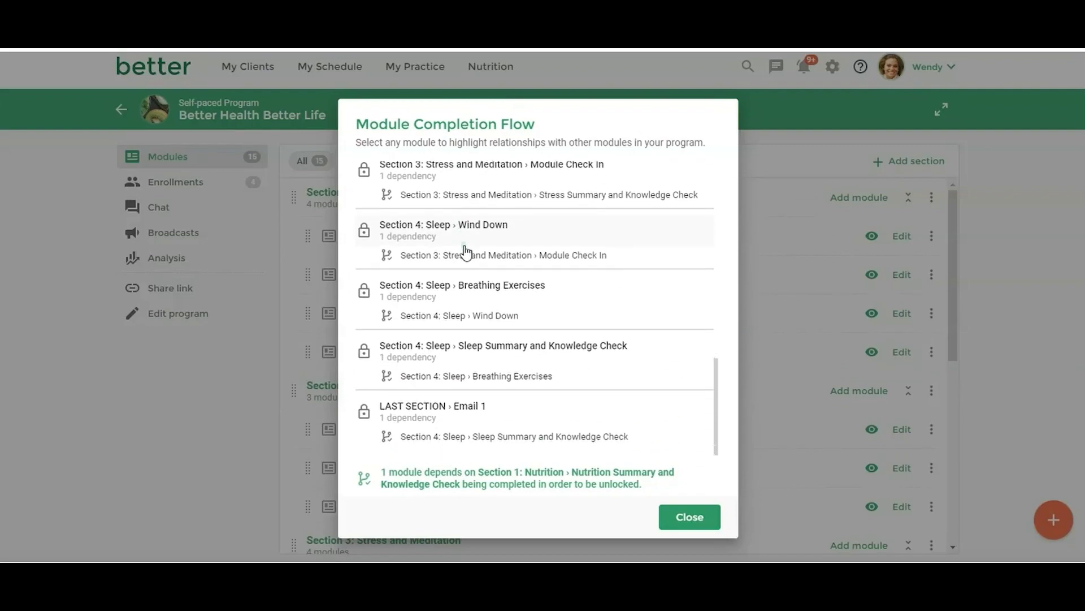
scroll(466, 253, up, 12)
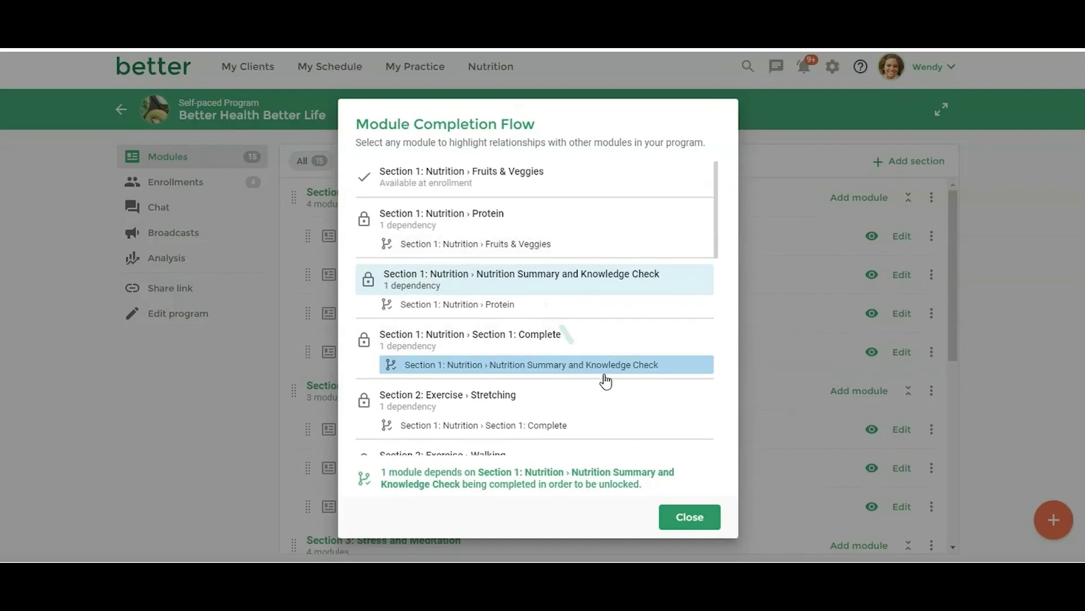
click(690, 517)
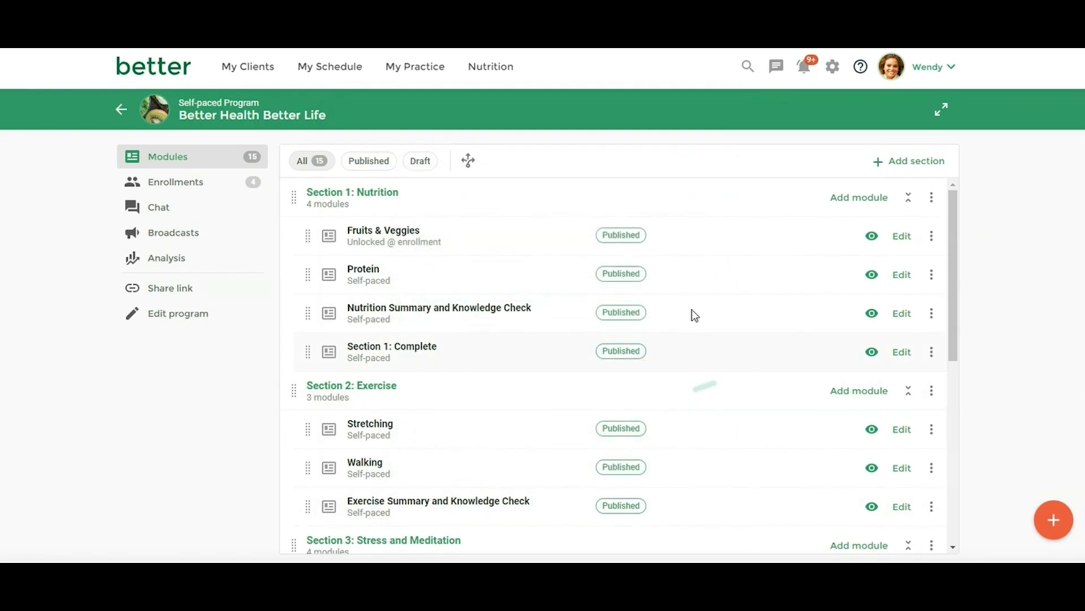
Edit the Protein module to unlock once all selected modules are completed, then view its content.
click(903, 275)
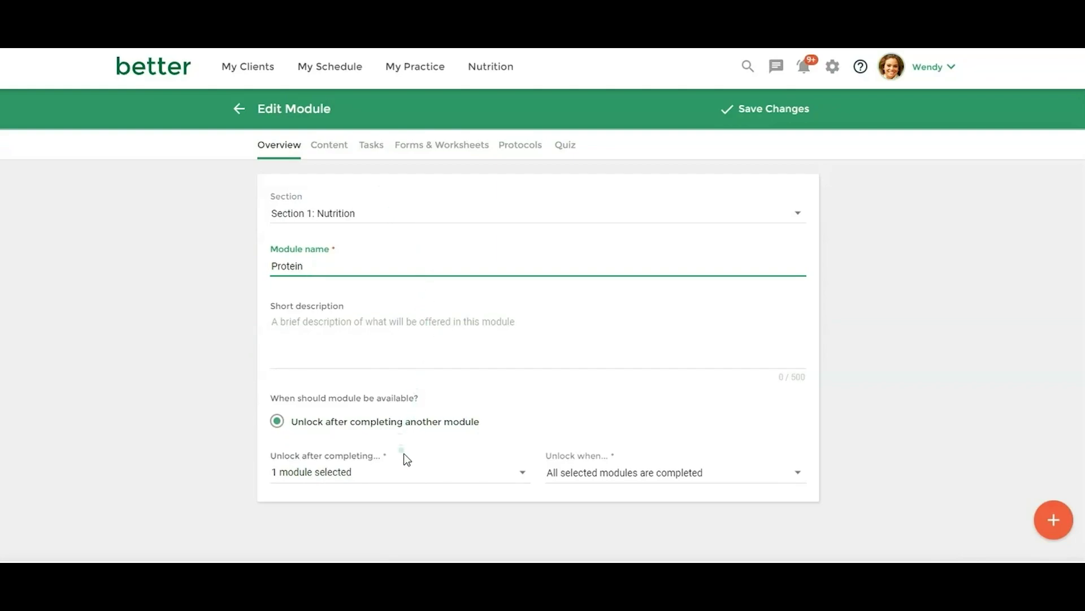
click(512, 480)
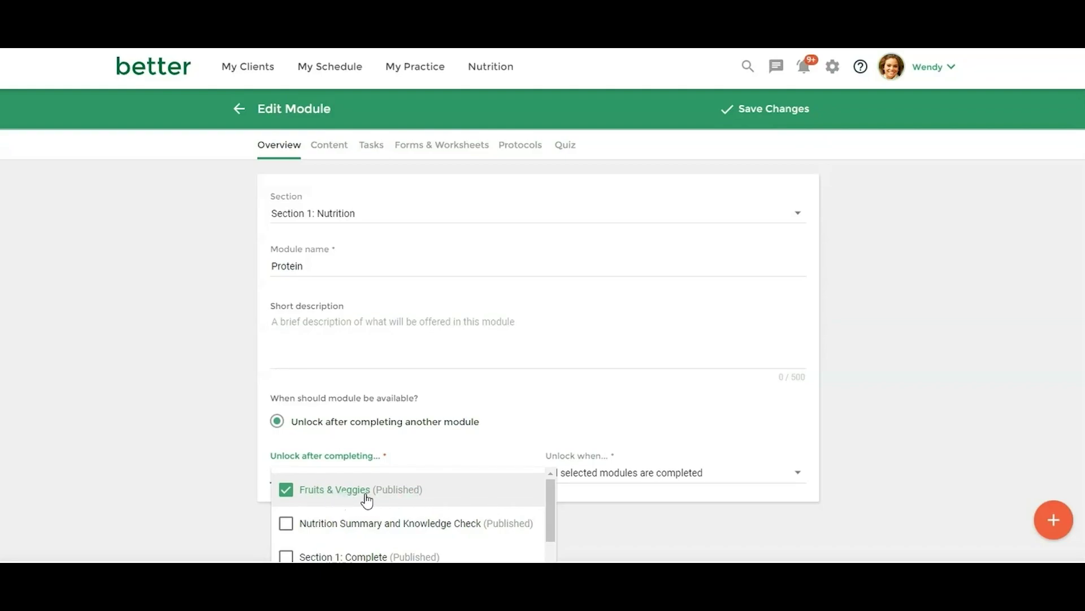
click(637, 472)
click(631, 475)
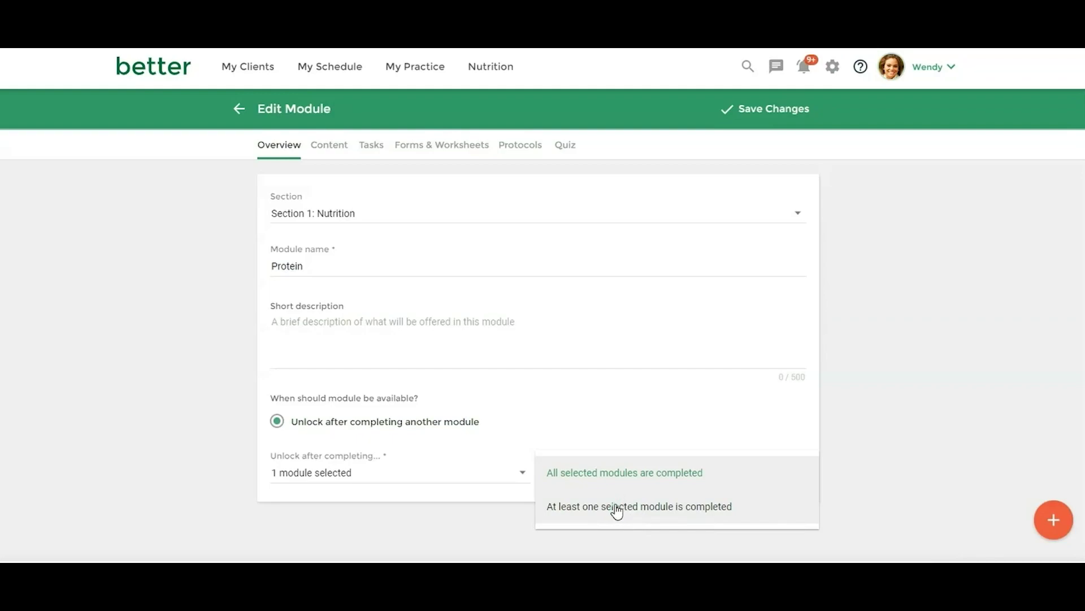
click(606, 478)
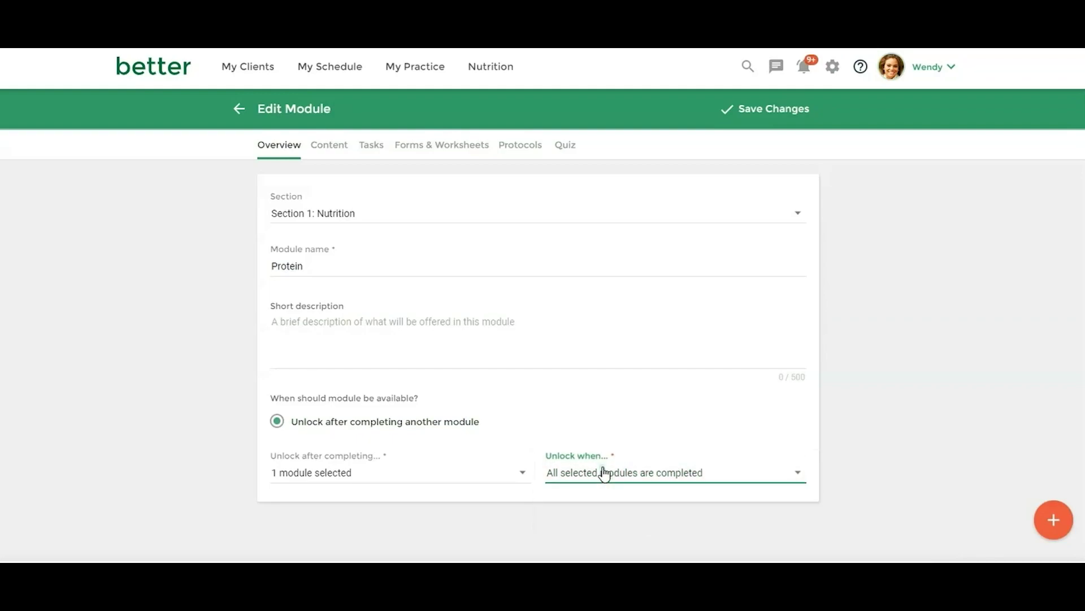
click(276, 195)
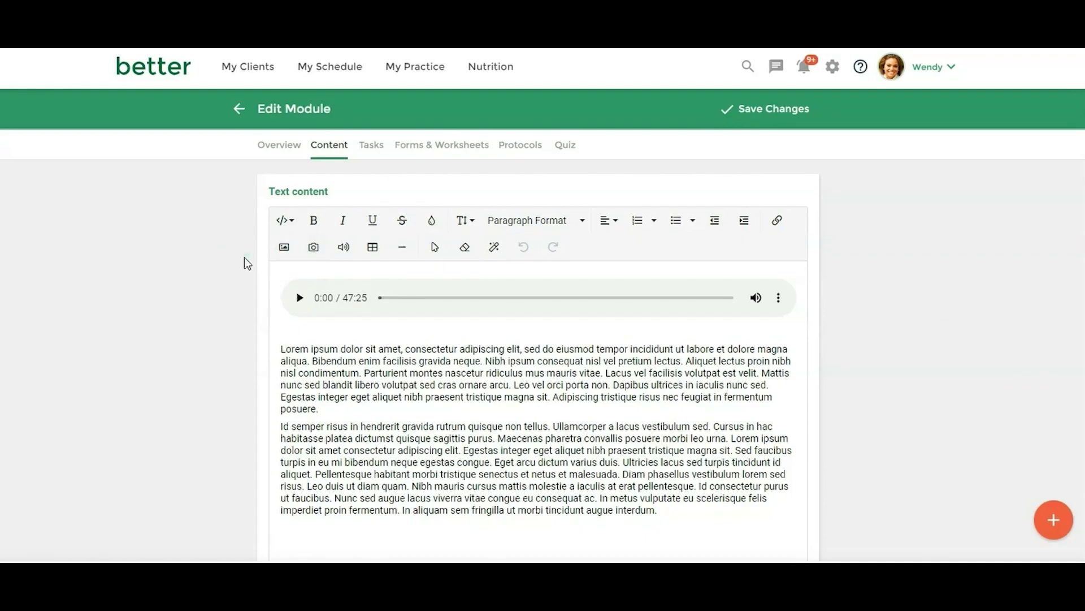
Review the Protein audio clip, save the module from Overview, and return to the module list.
click(358, 310)
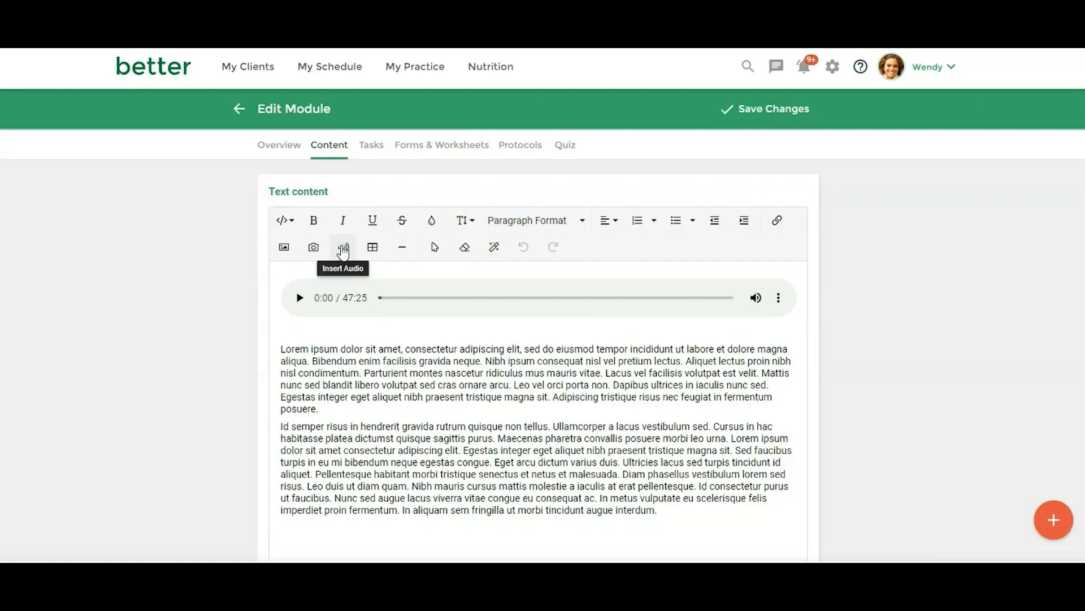
scroll(356, 395, down, 2)
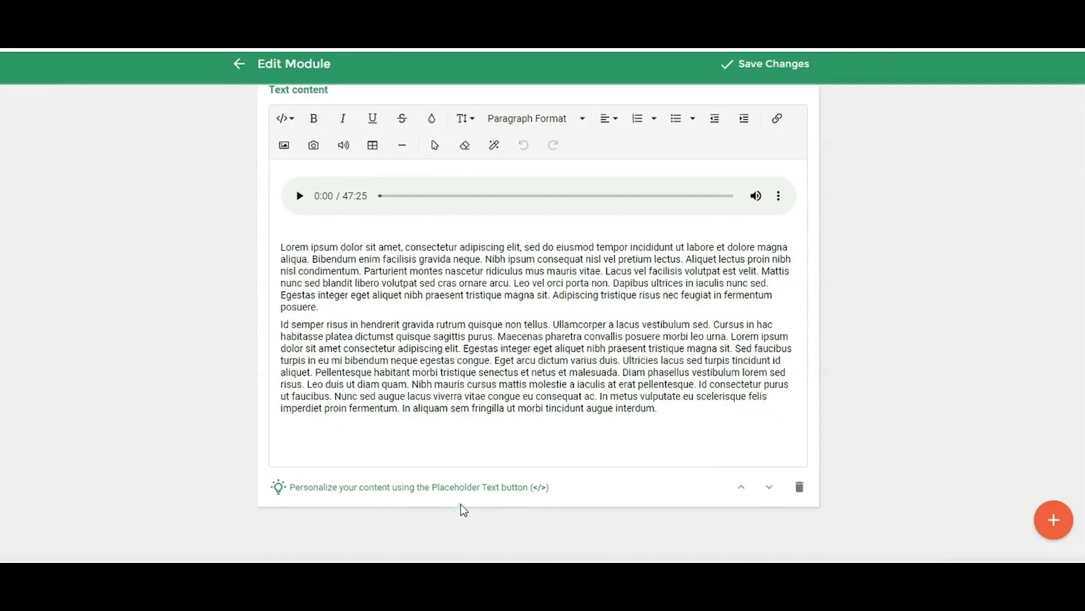
scroll(470, 494, up, 1)
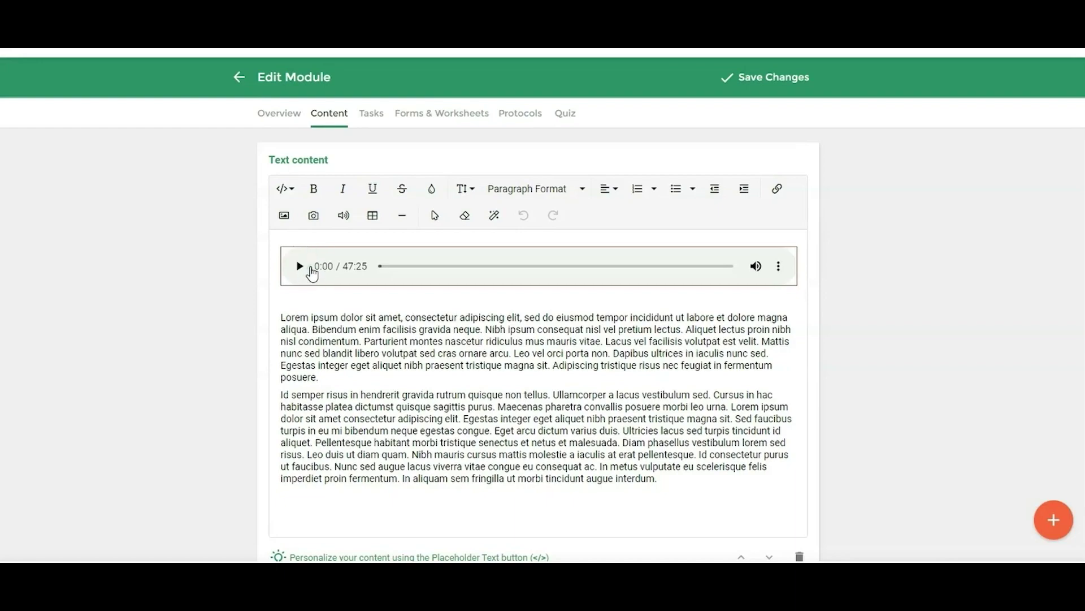
click(269, 116)
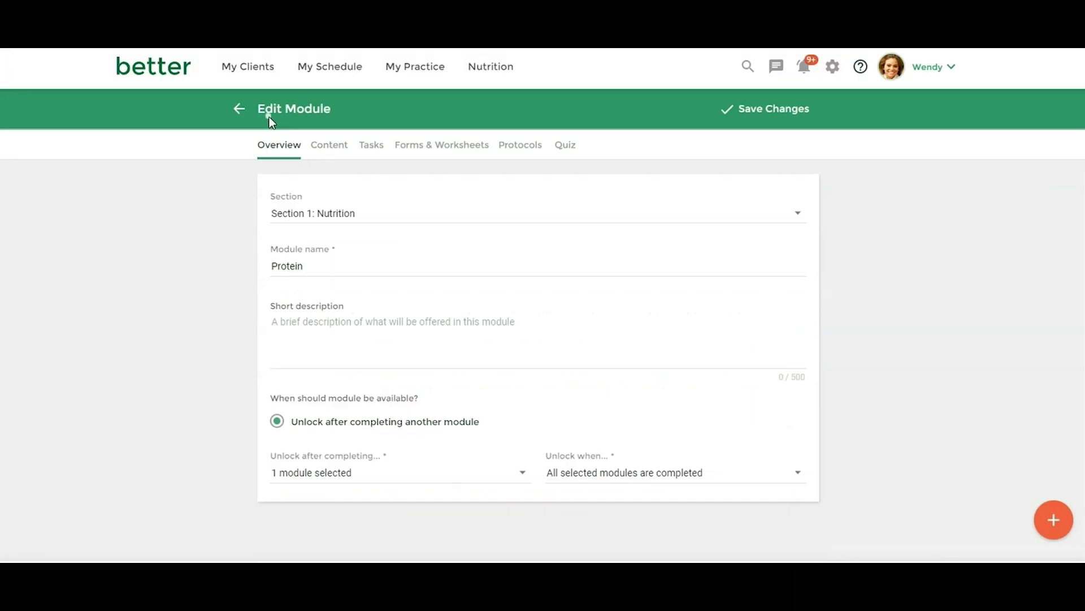
click(741, 110)
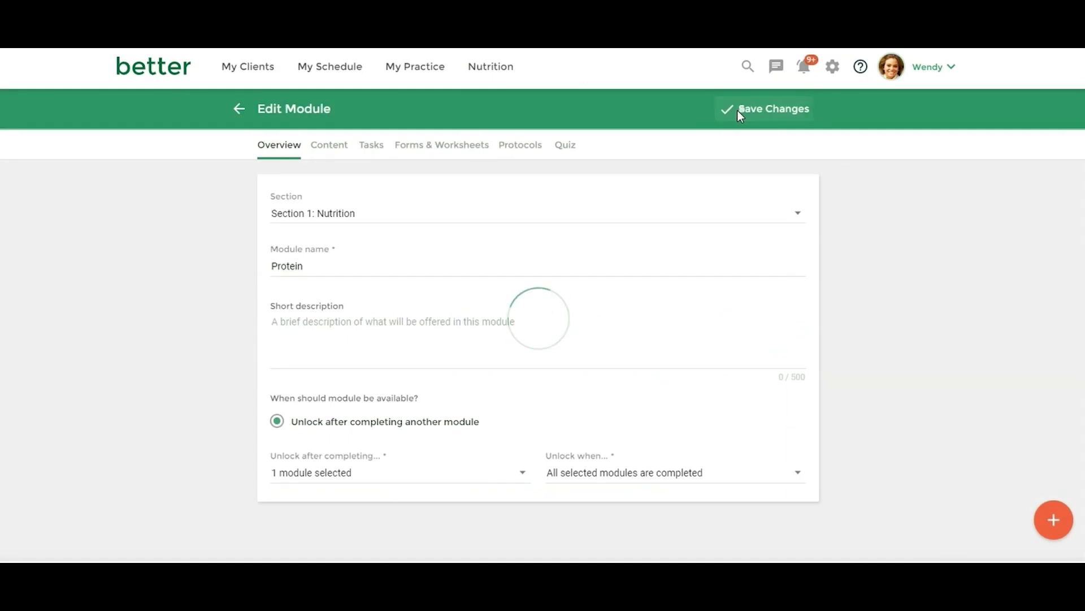
click(238, 109)
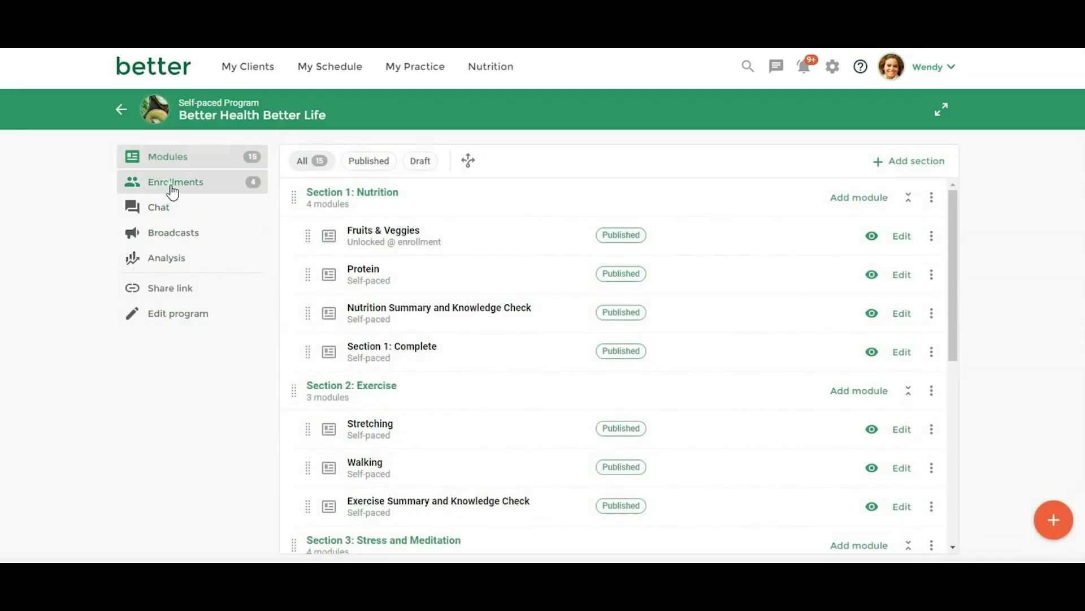
Add the Better Health Better Life Program tag to all four enrolled clients at once.
click(173, 190)
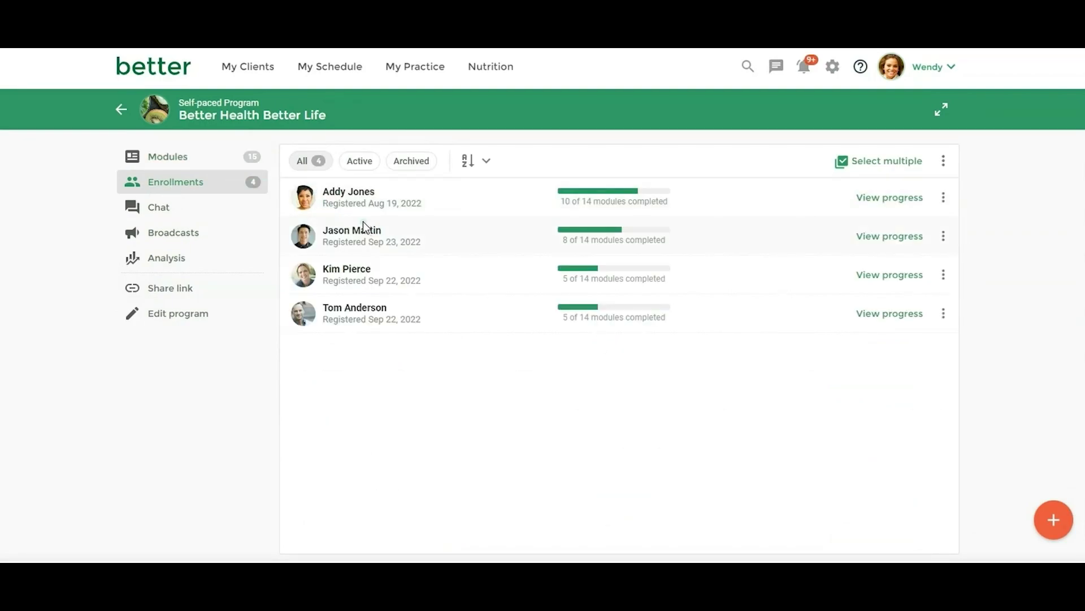
click(883, 163)
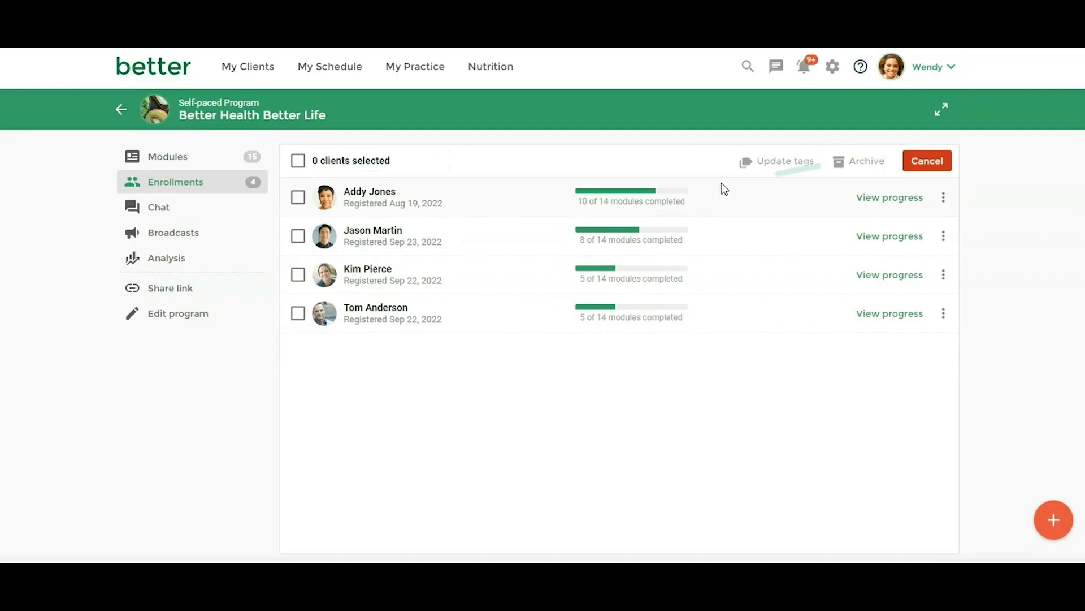
click(298, 161)
click(780, 162)
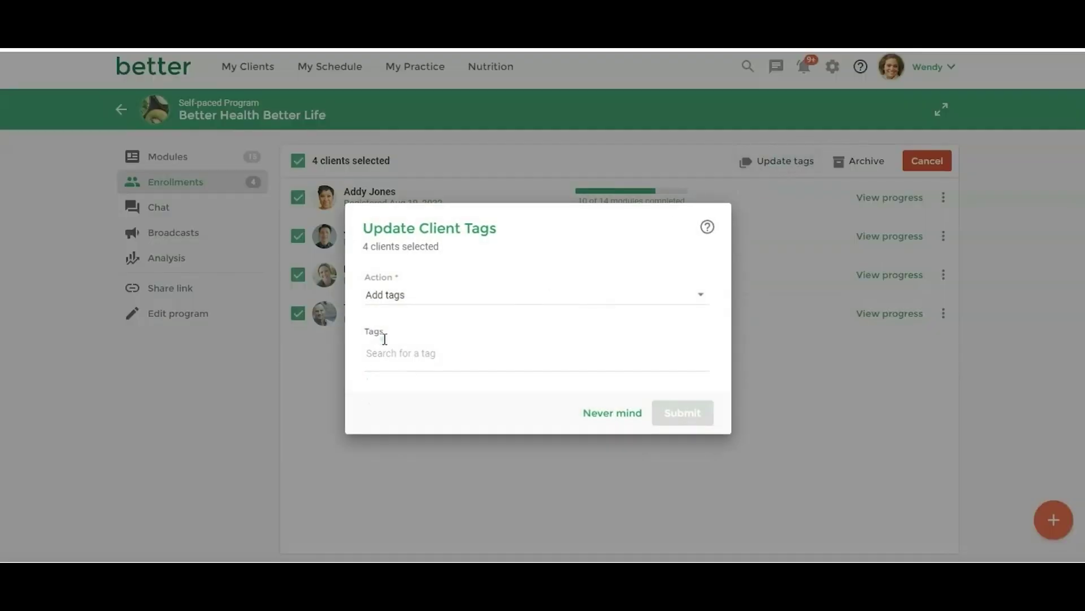
click(378, 353)
text(be)
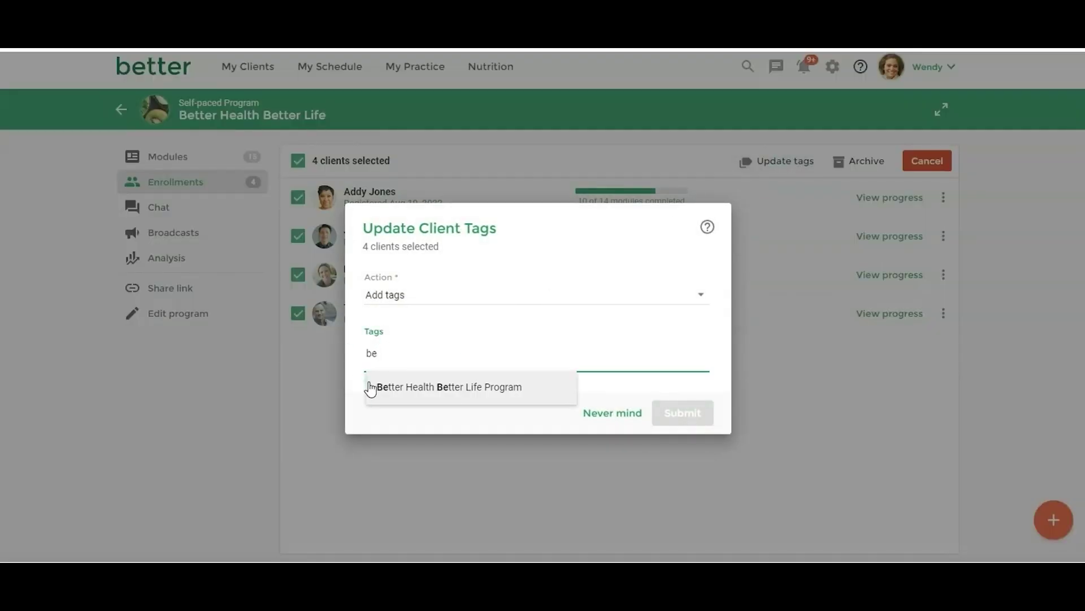
click(373, 383)
click(700, 418)
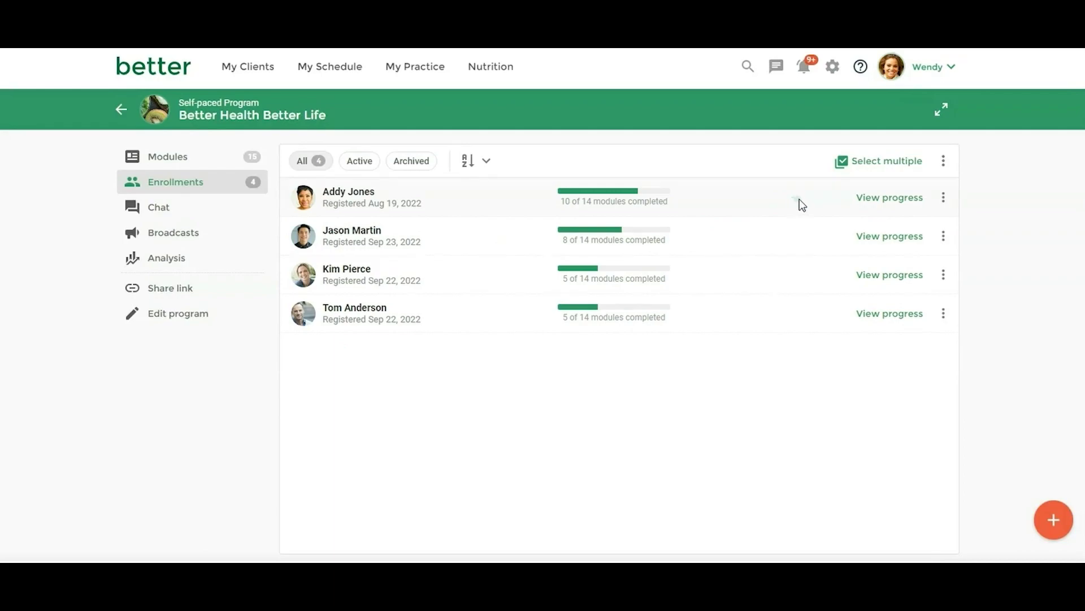
Review the third client's progress, 5 of 14 modules done, and unlock all their modules.
click(874, 276)
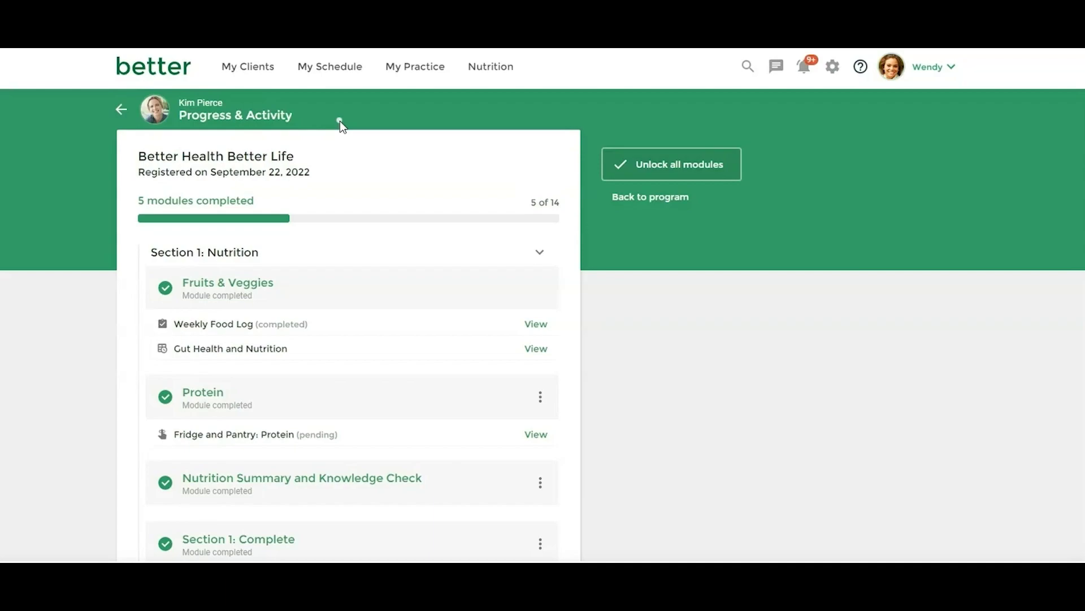
scroll(365, 195, down, 5)
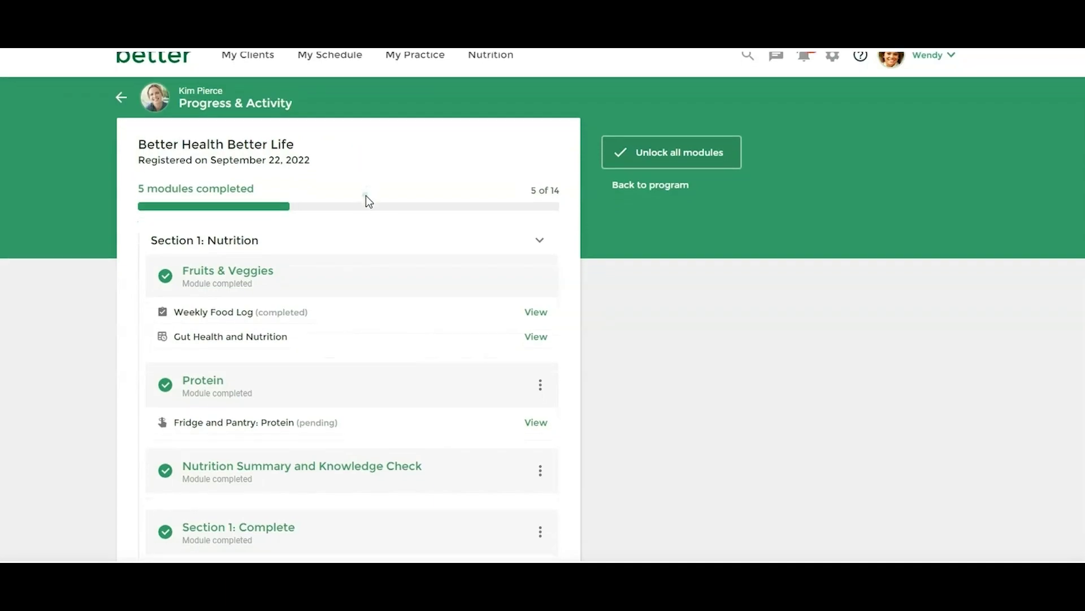
scroll(369, 206, down, 1)
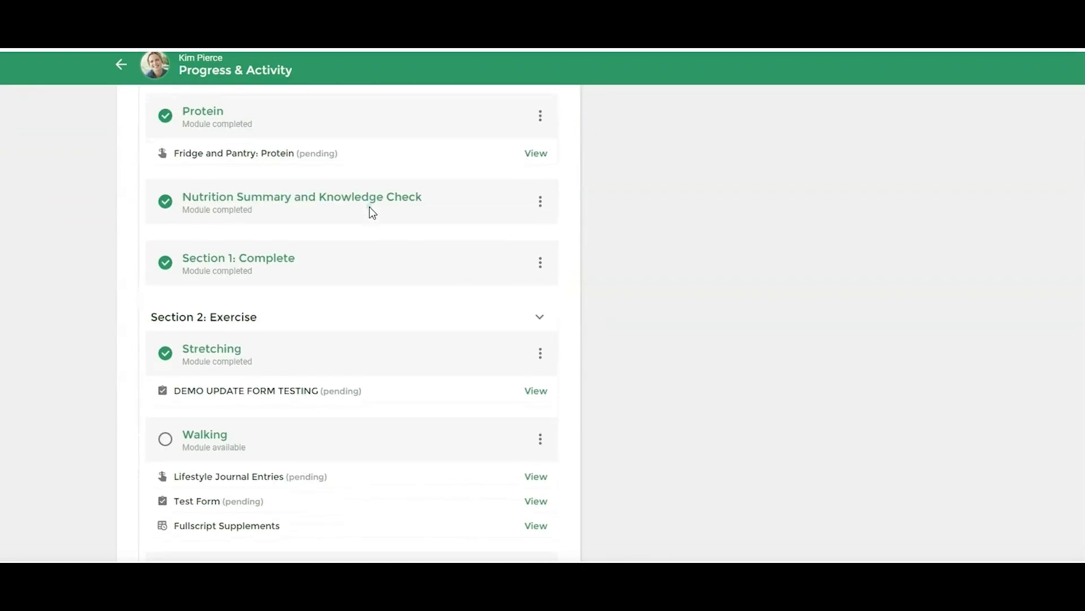
scroll(370, 206, down, 4)
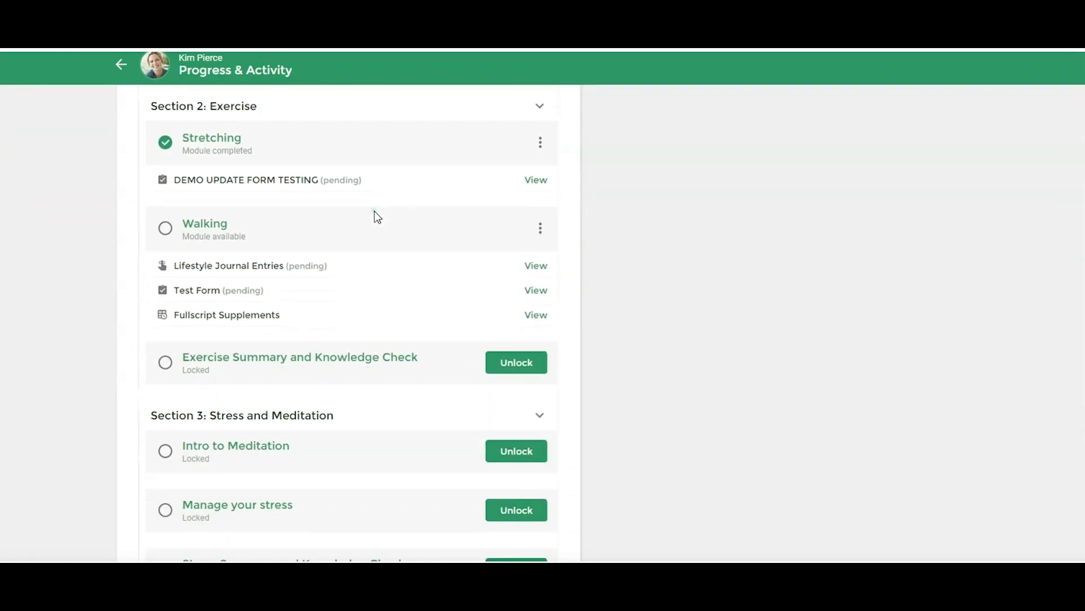
scroll(374, 217, down, 3)
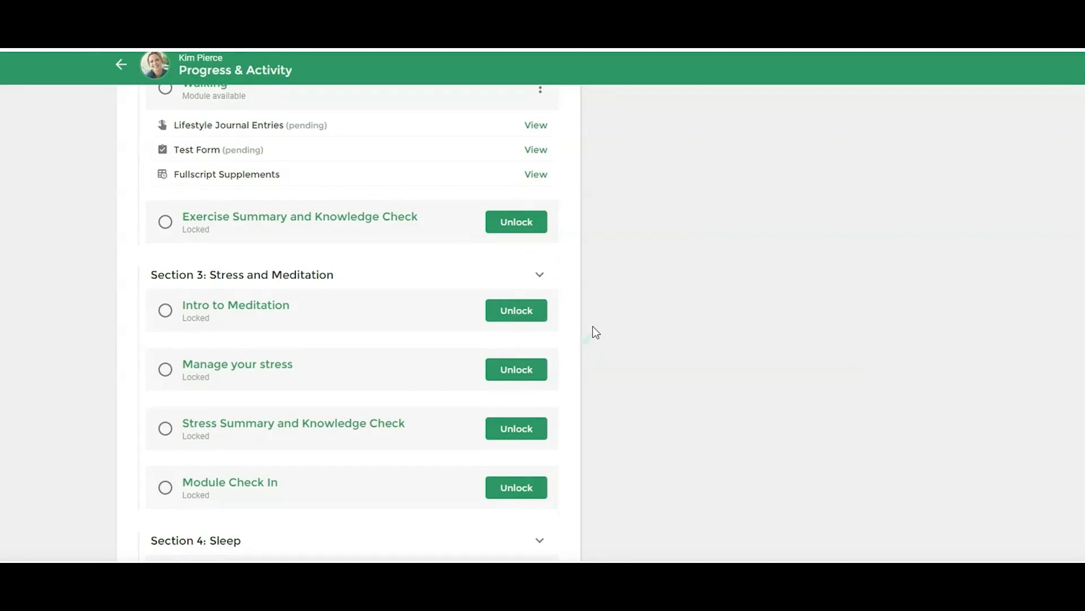
scroll(591, 332, up, 12)
click(670, 165)
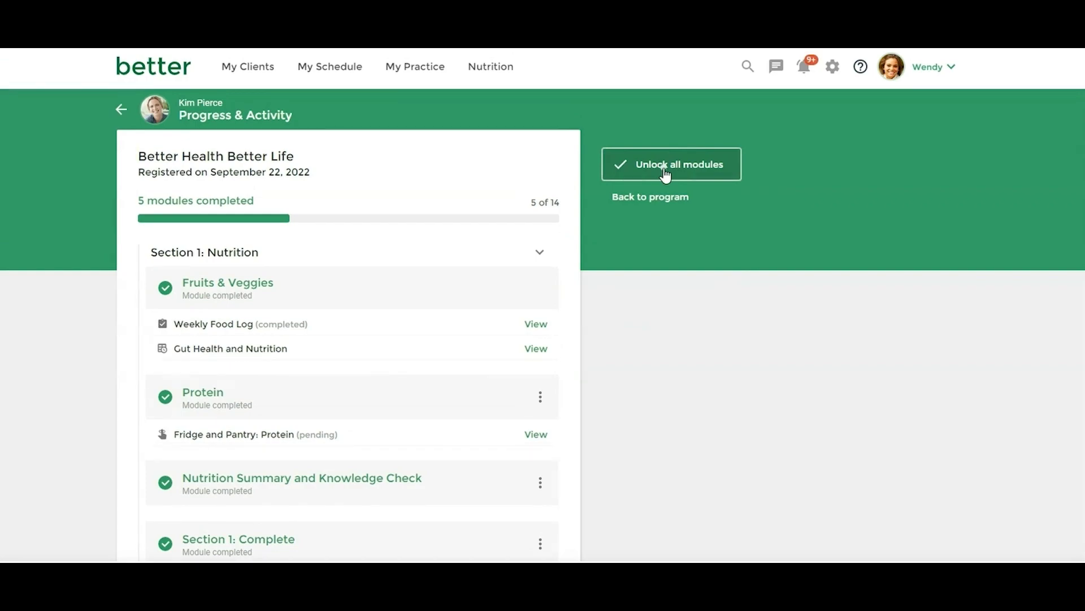
scroll(649, 213, down, 10)
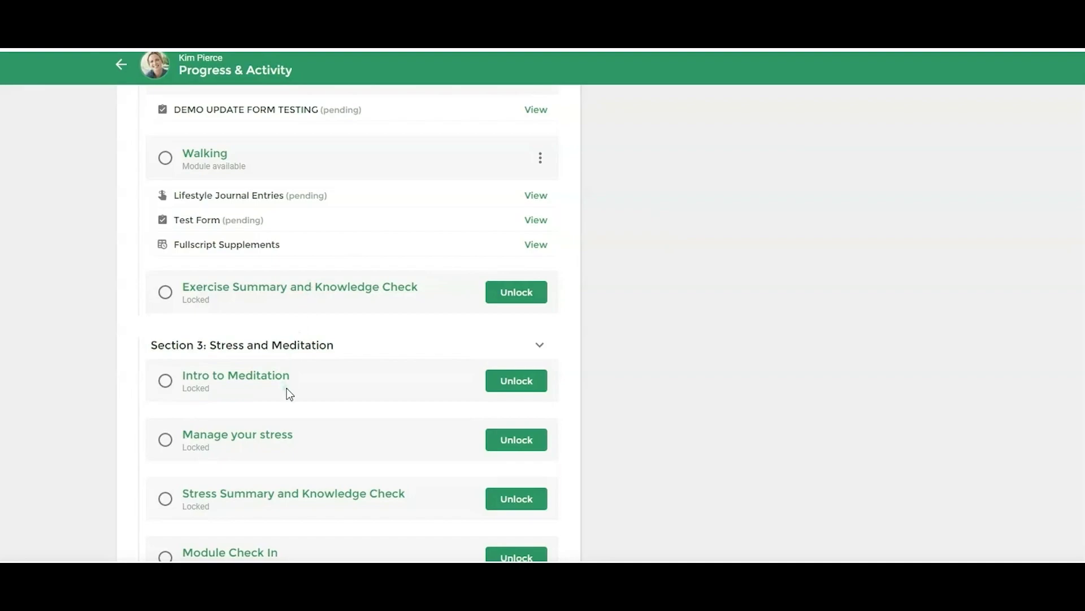
scroll(390, 360, up, 10)
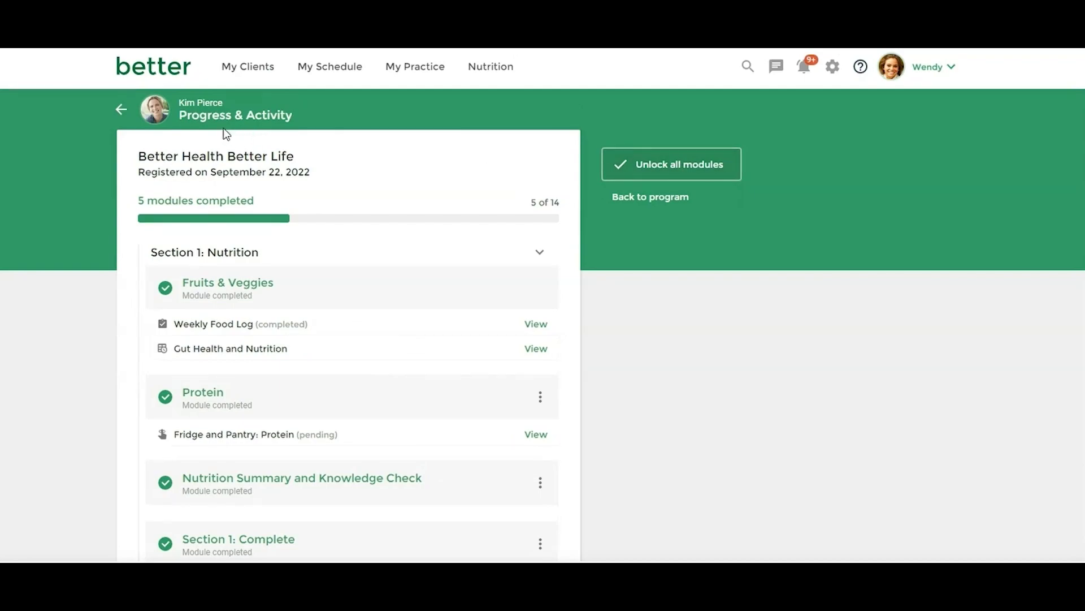
Return to the four-client enrollment list and switch on Select multiple.
click(122, 109)
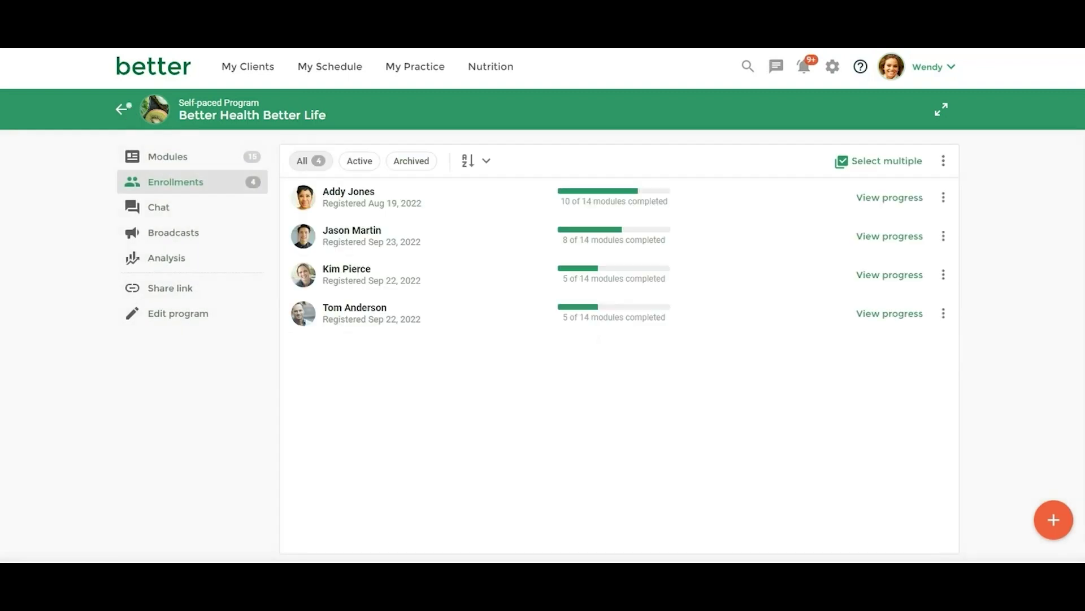
click(875, 163)
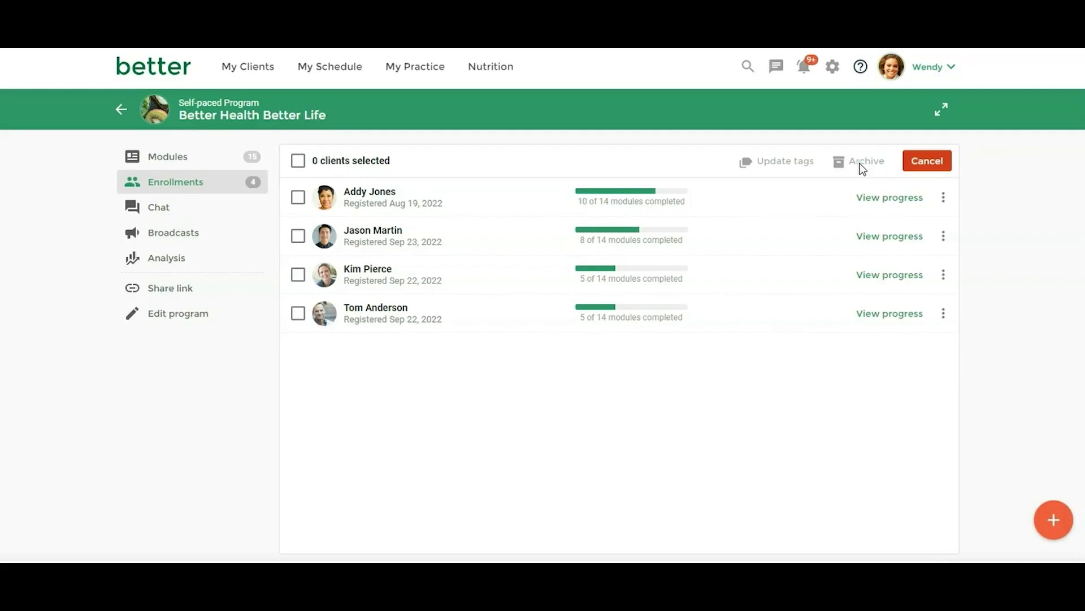
click(297, 162)
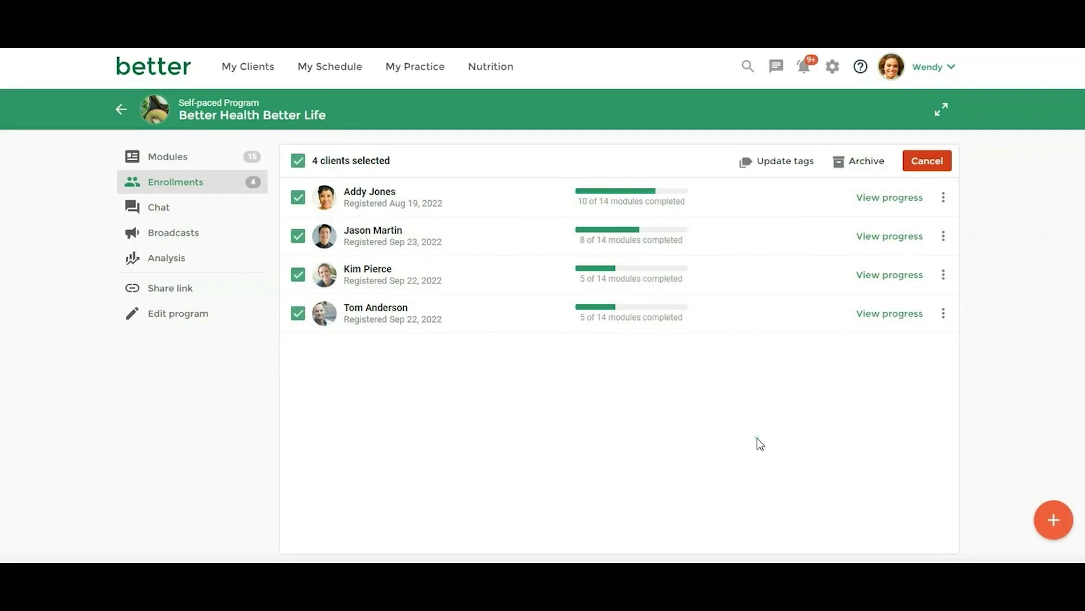
click(298, 161)
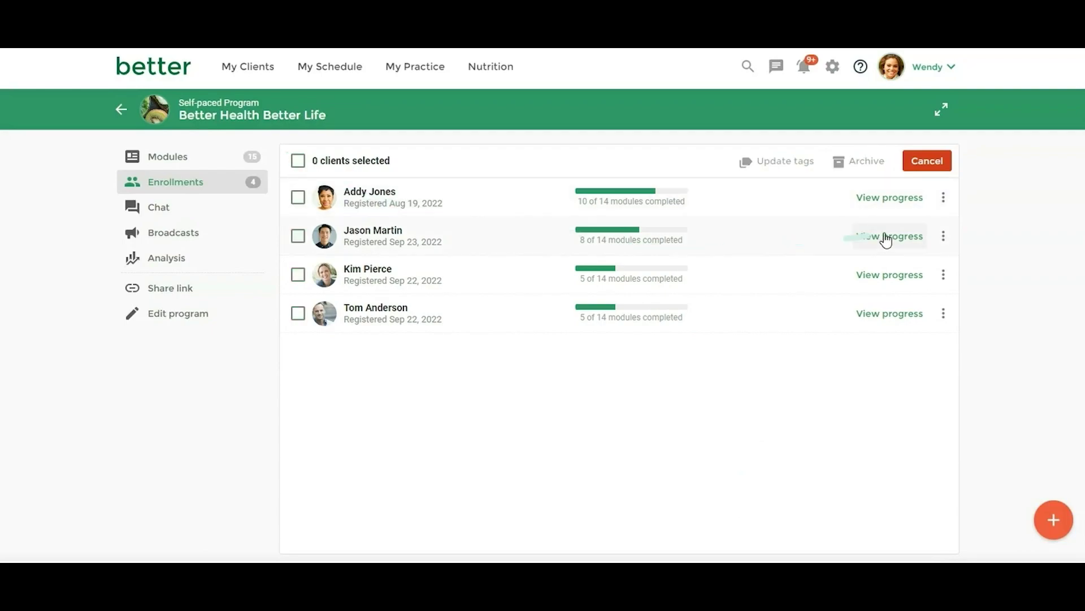
click(944, 197)
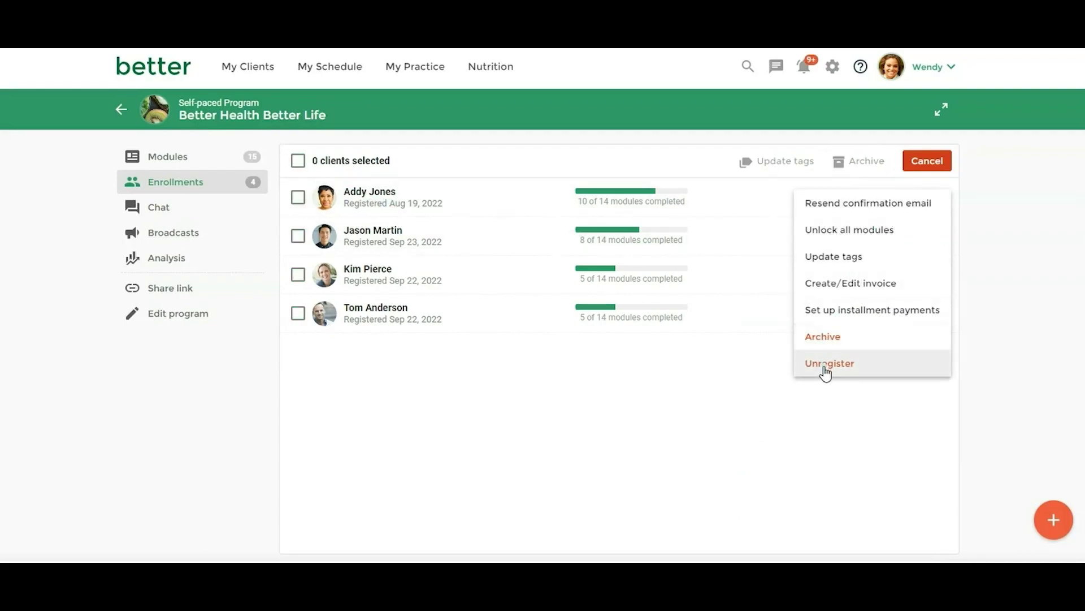
click(819, 411)
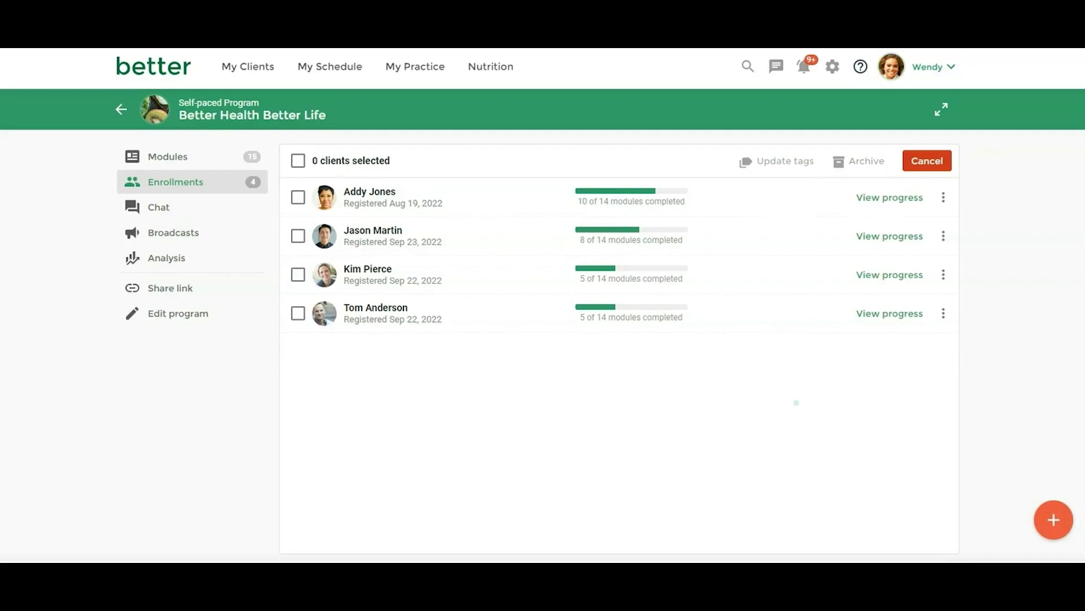
From the Modules list, add a new module via the + button and choose Create new.
click(169, 163)
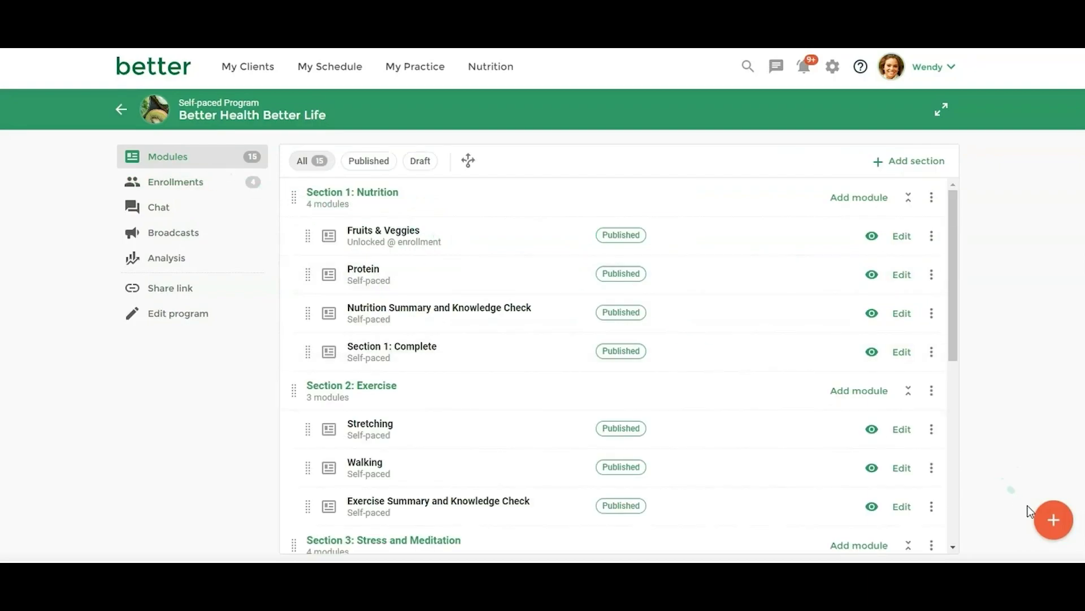
click(1051, 523)
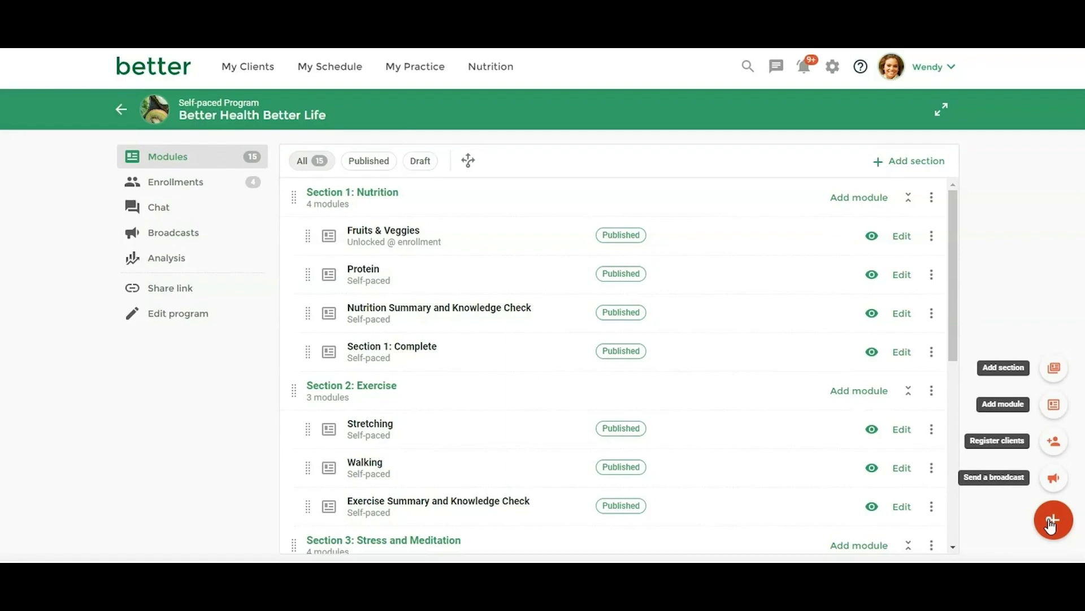
click(1054, 404)
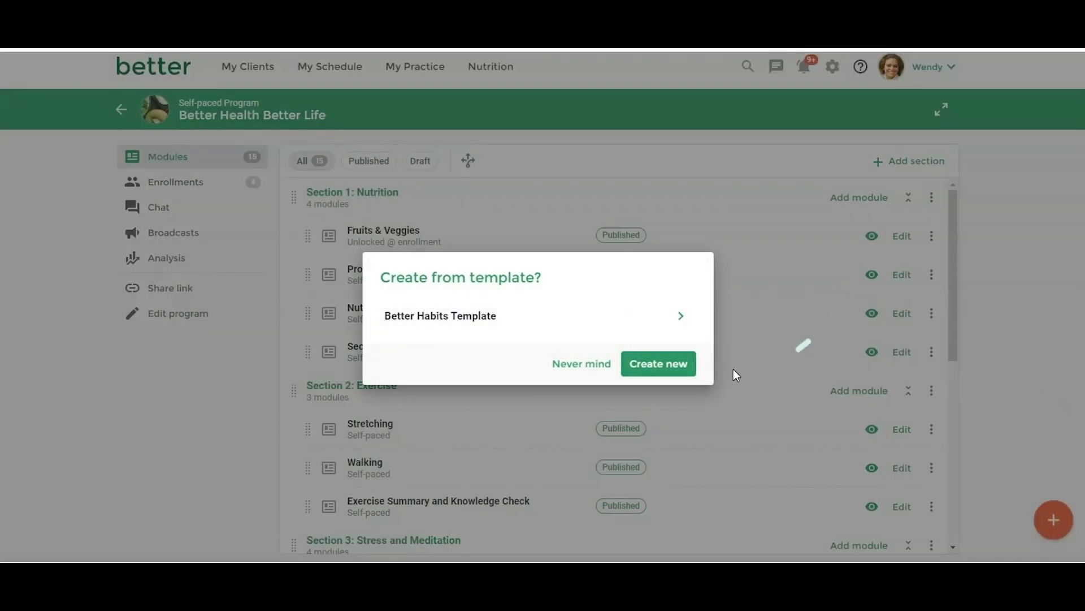
click(667, 370)
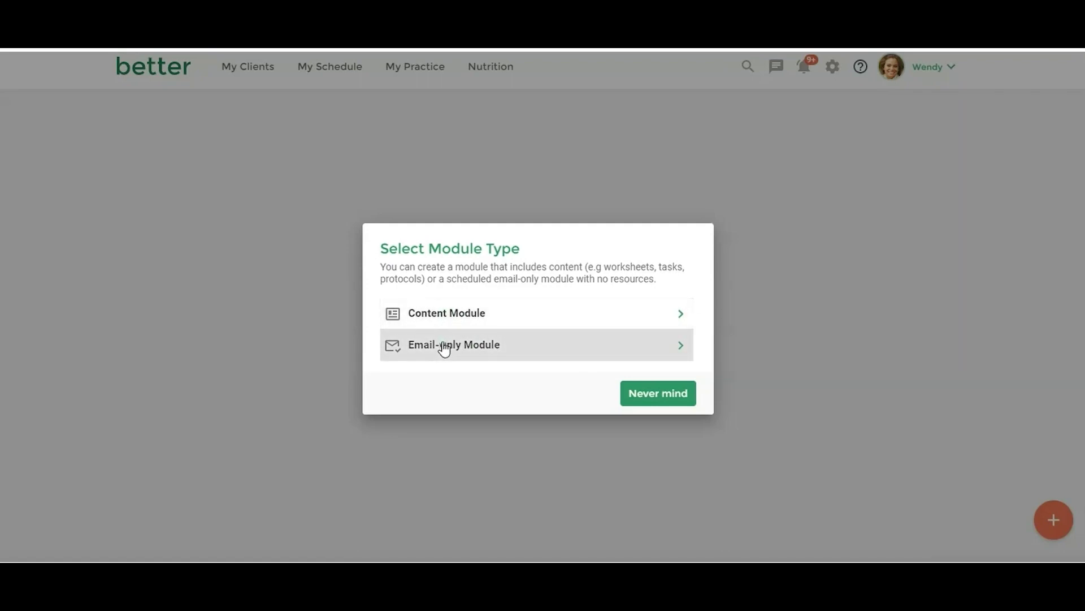
Make the new module email-only, unlocking when all selected modules are completed.
click(475, 351)
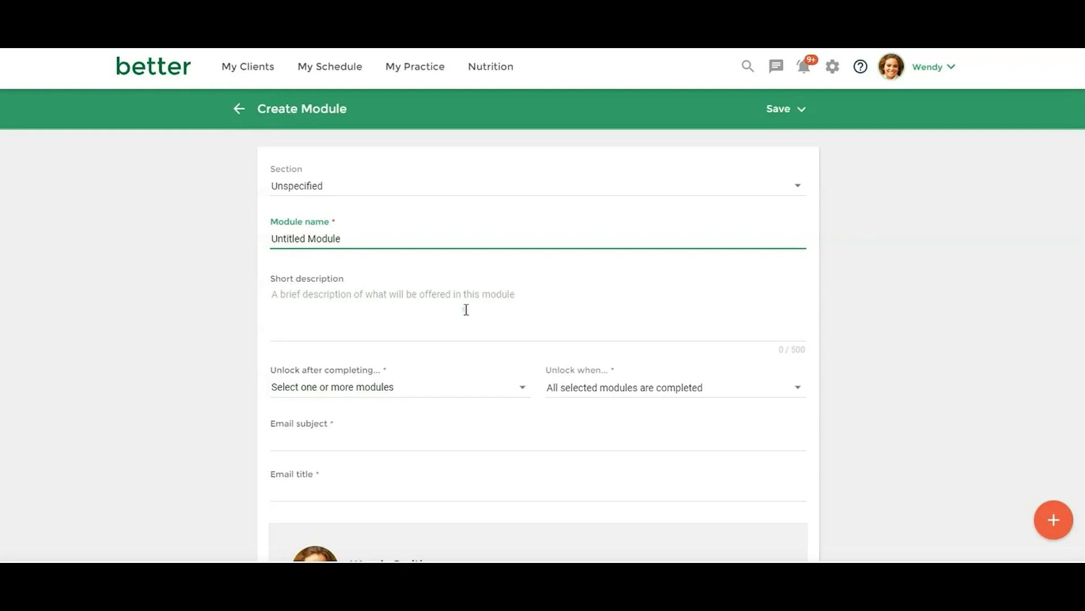
scroll(465, 308, down, 2)
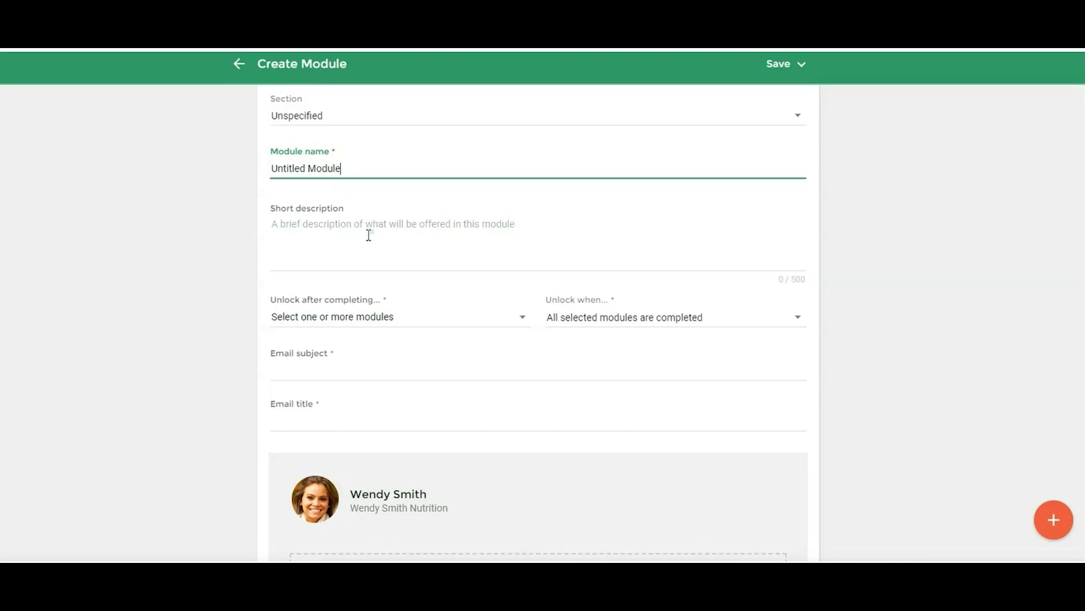
click(314, 324)
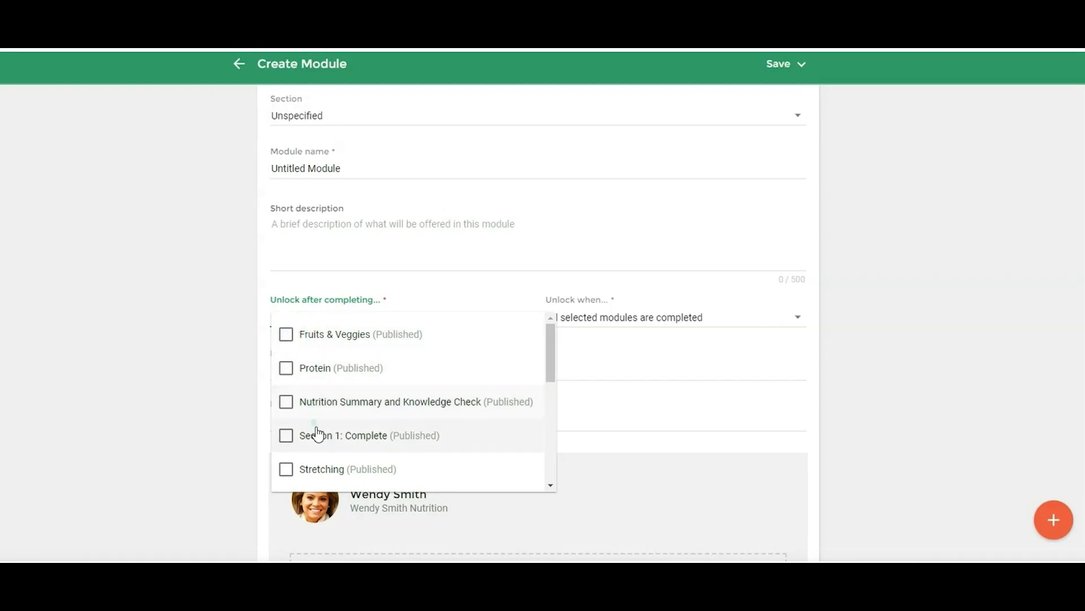
click(310, 467)
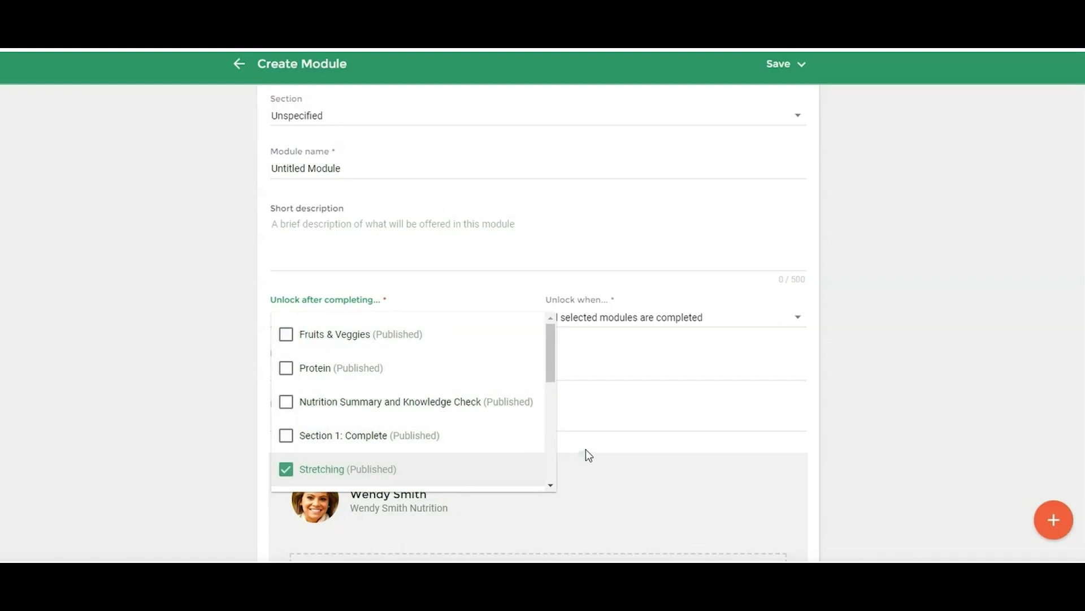
click(582, 322)
click(582, 322)
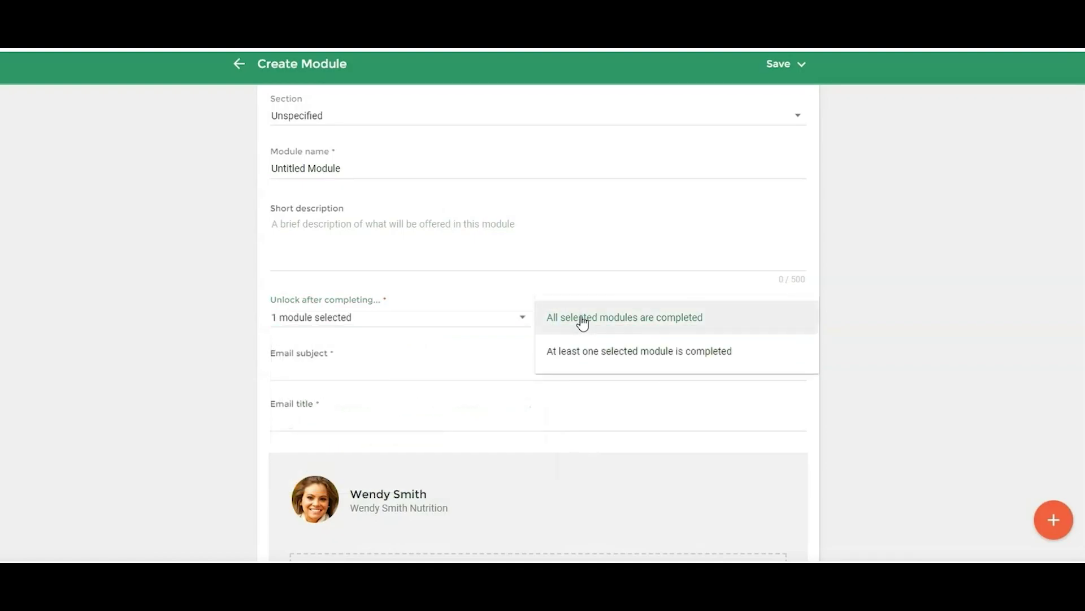
click(583, 323)
scroll(421, 383, down, 1)
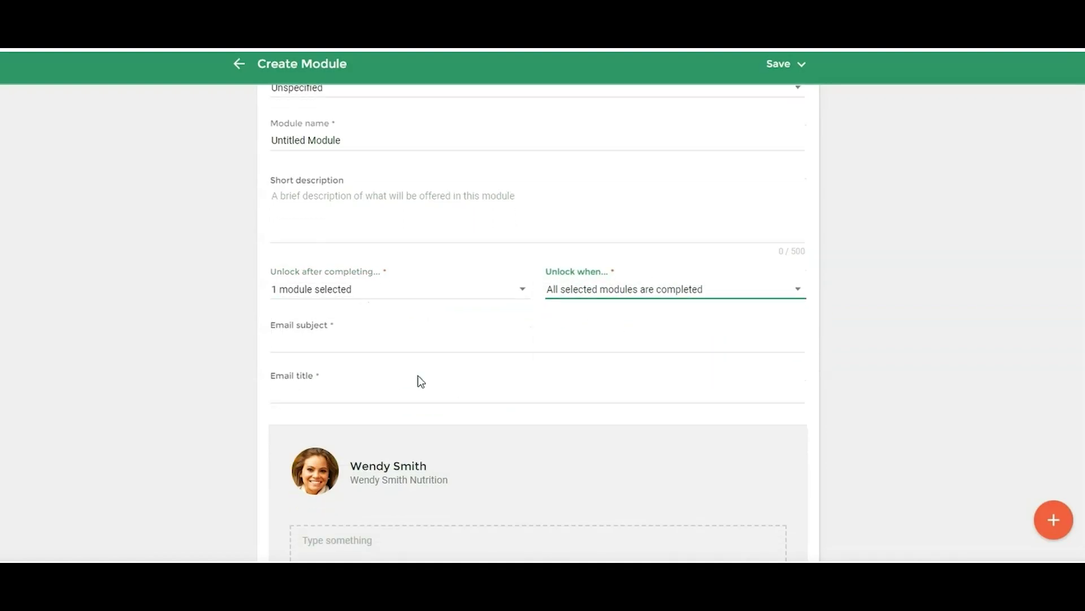
scroll(420, 382, down, 1)
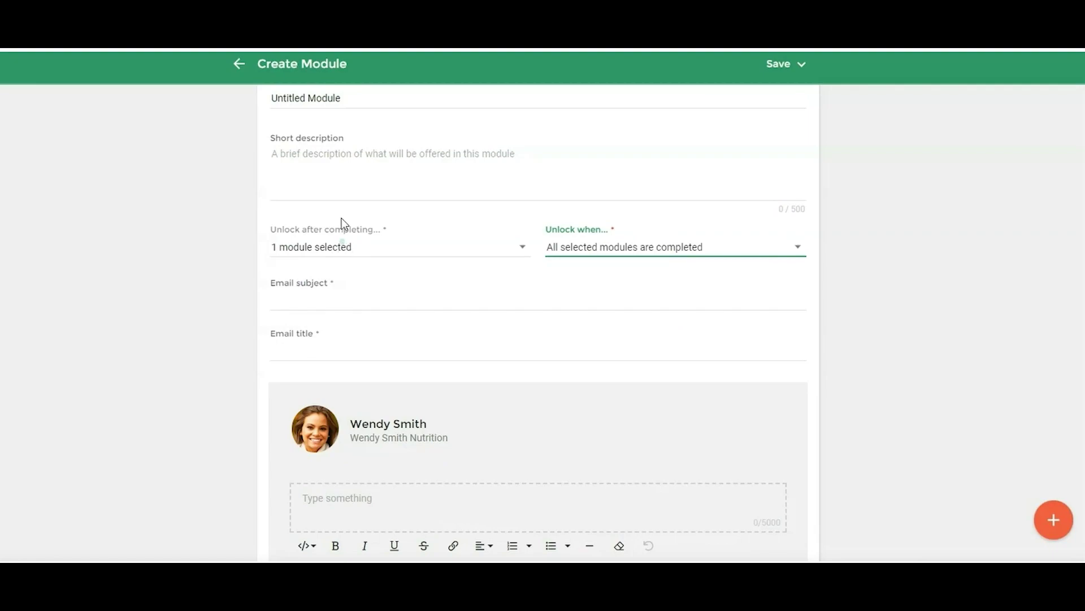
Replace Stretching with Sleep Summary and Knowledge Check as the only prerequisite module.
click(328, 254)
click(256, 249)
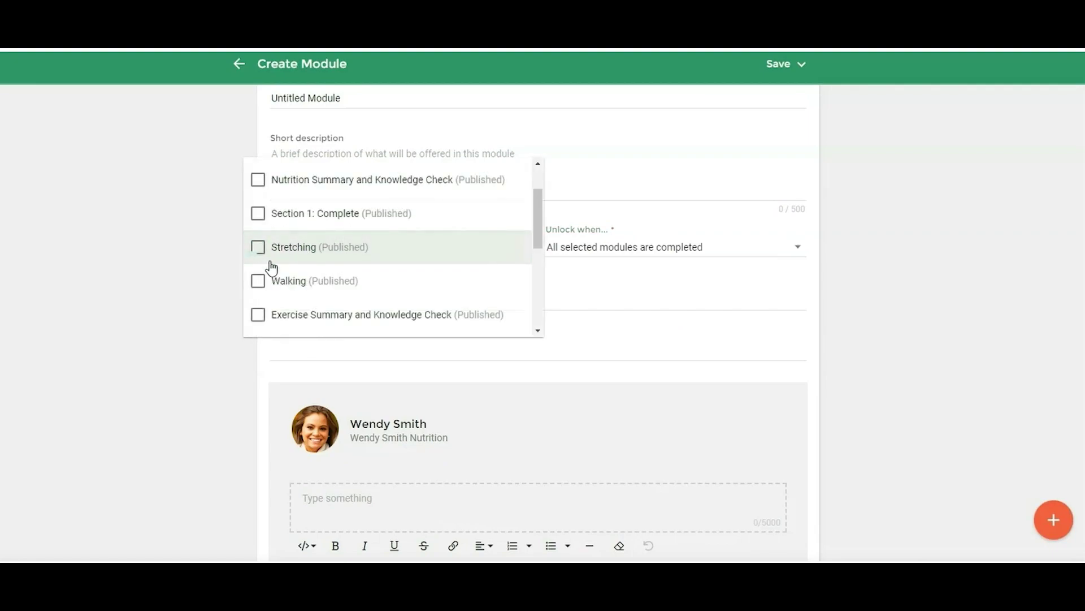
scroll(301, 279, down, 4)
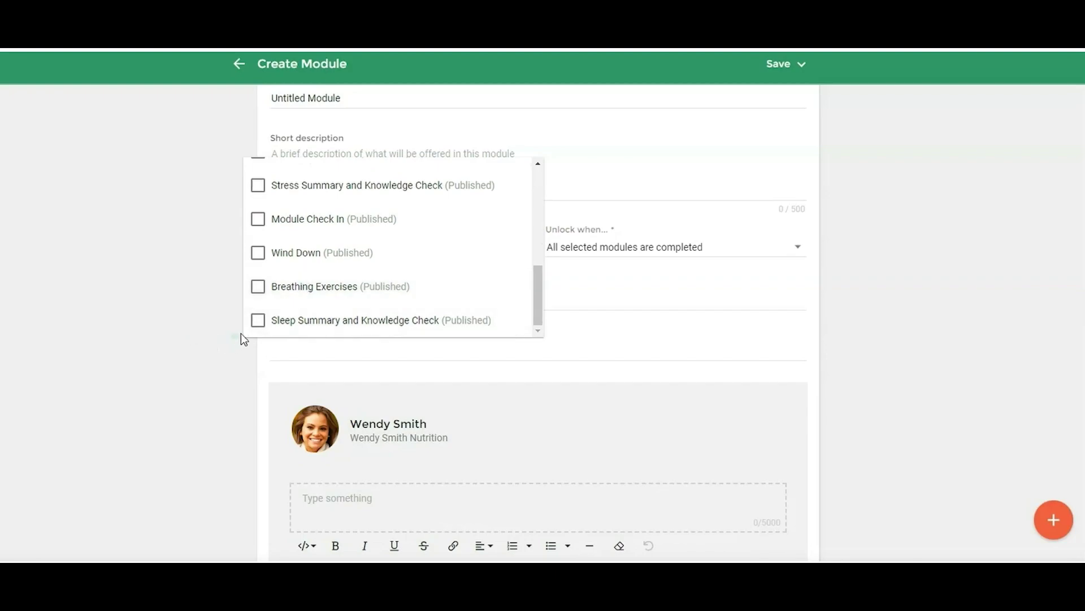
click(258, 320)
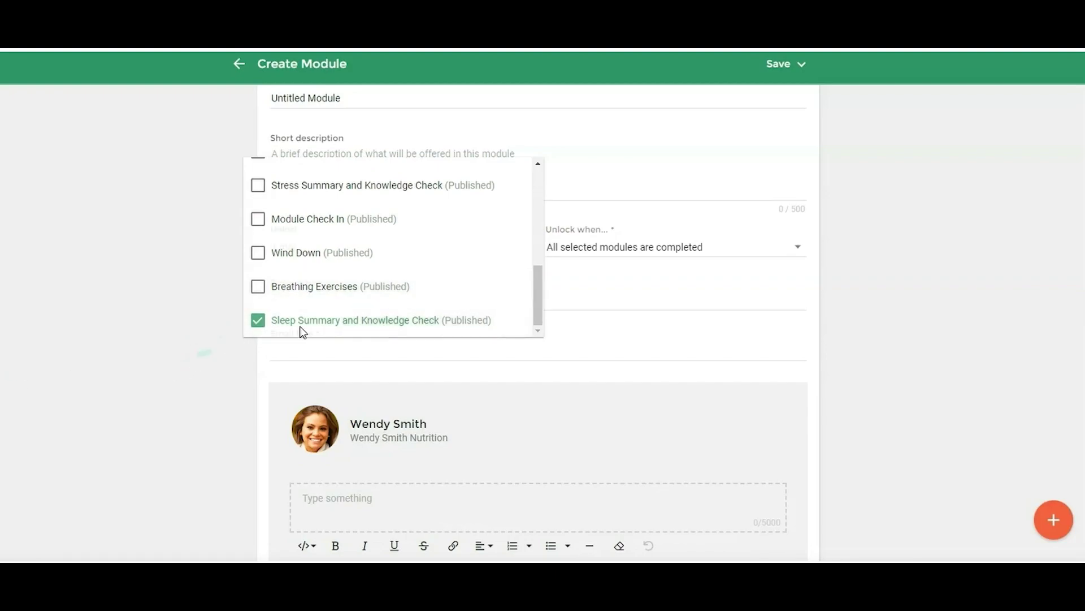
click(557, 265)
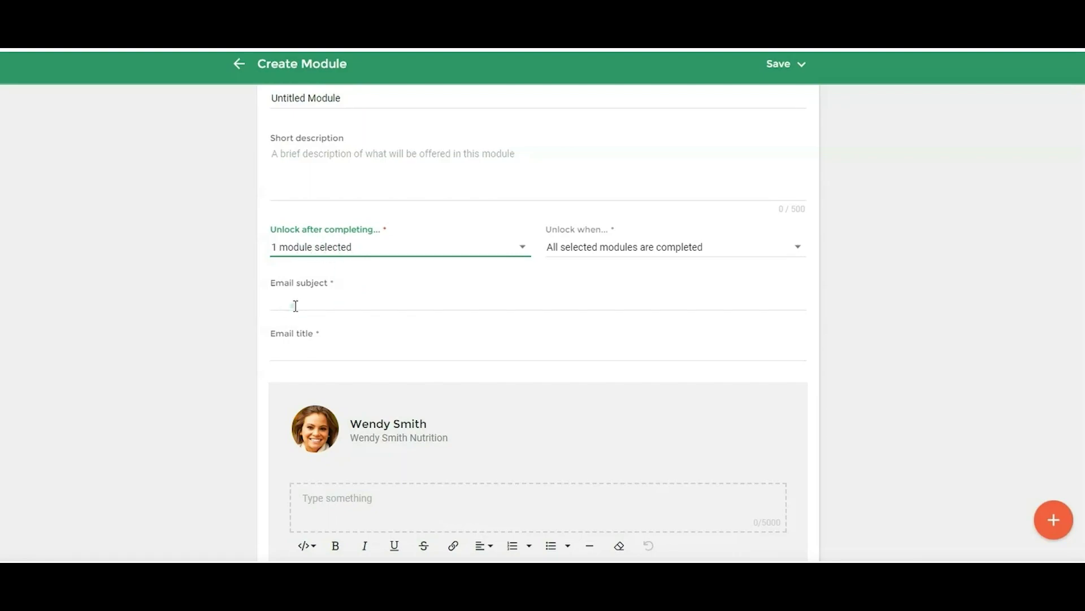
scroll(305, 295, down, 1)
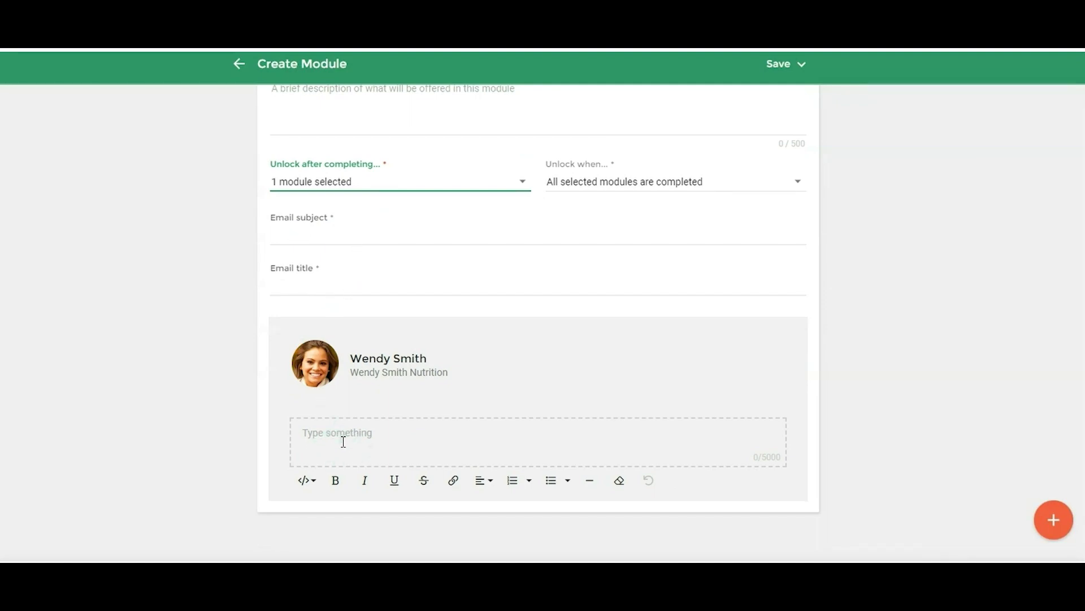
click(314, 488)
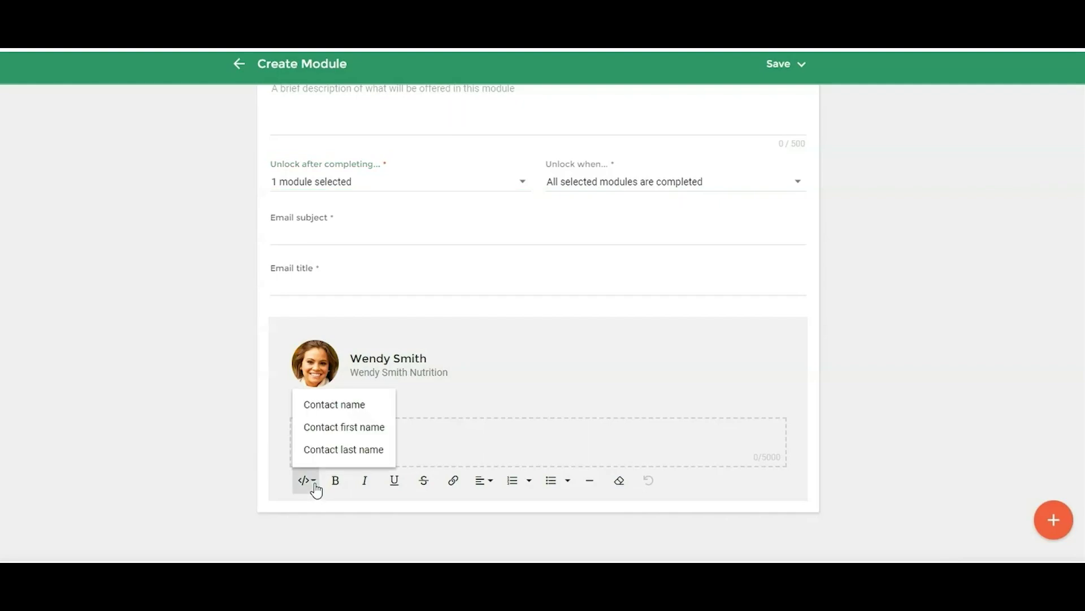
click(489, 417)
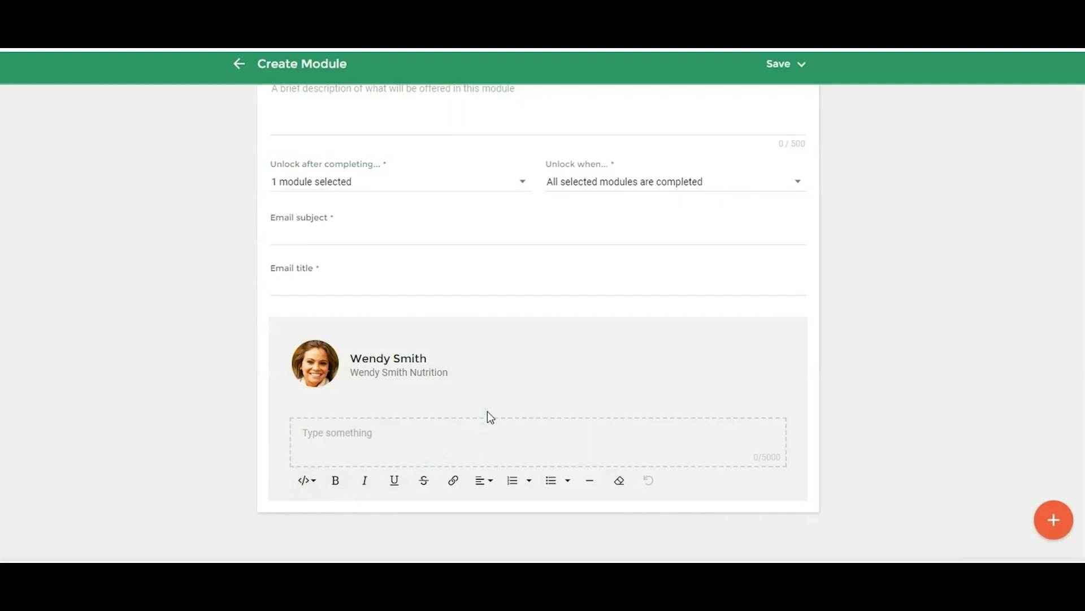
scroll(489, 413, up, 4)
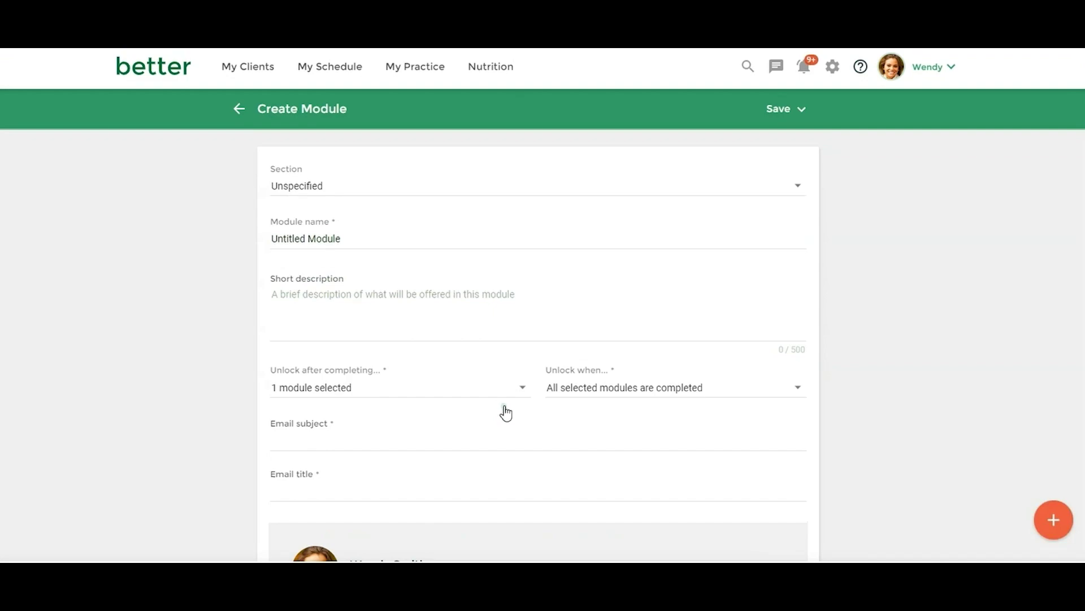
Leave the new module and open the Quiz settings of Module Check In.
click(239, 109)
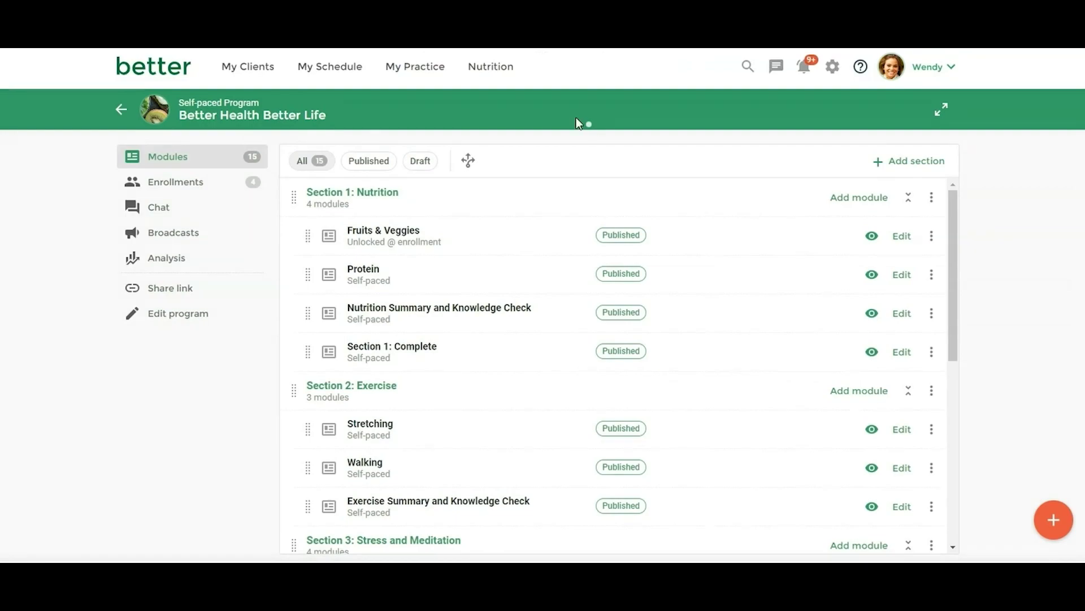
scroll(562, 226, down, 4)
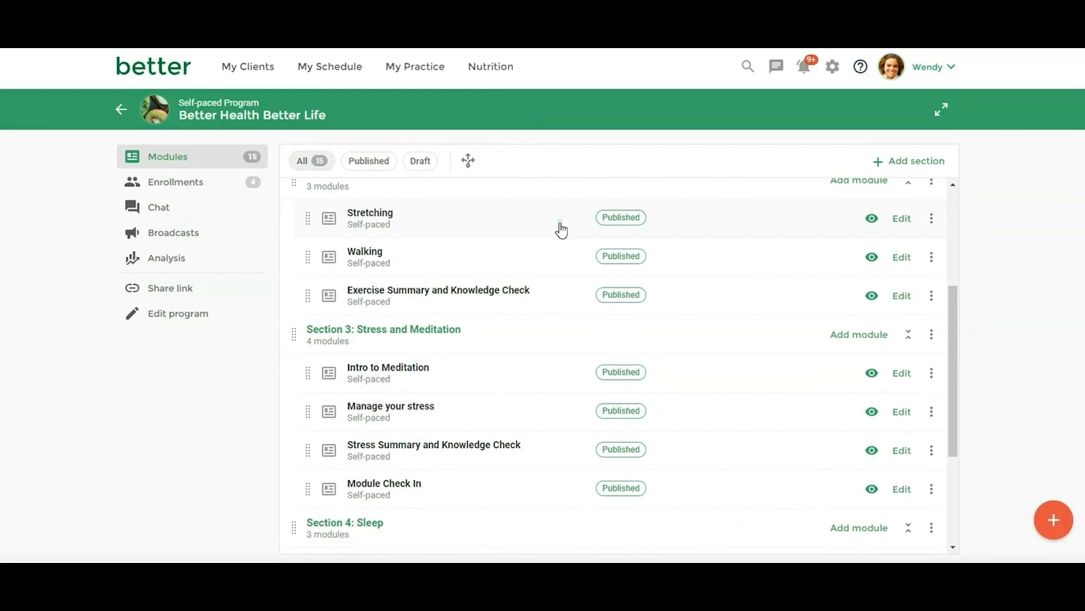
scroll(560, 229, down, 3)
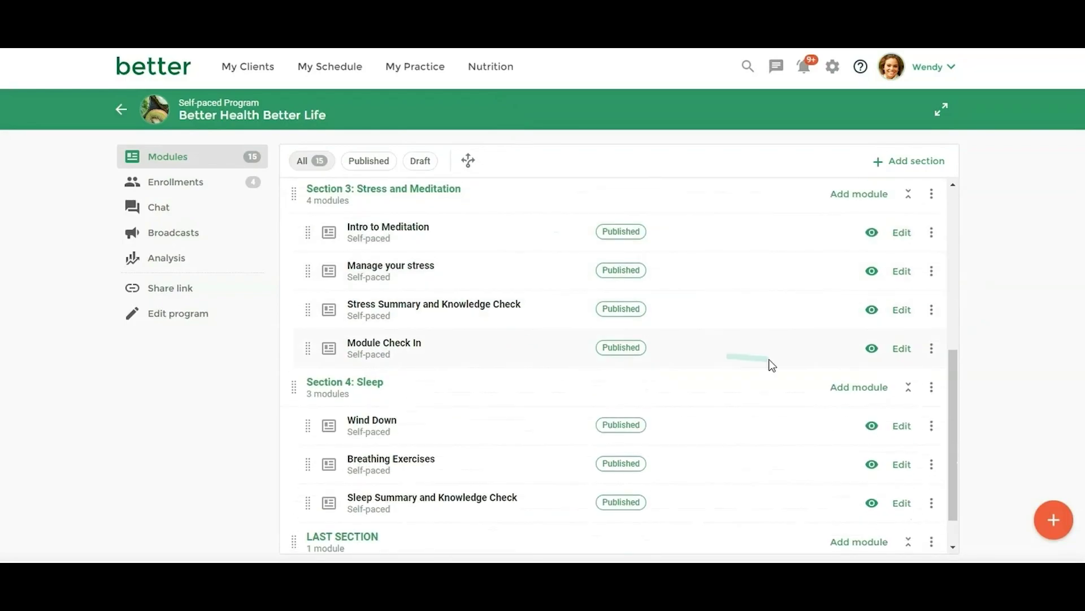
click(901, 348)
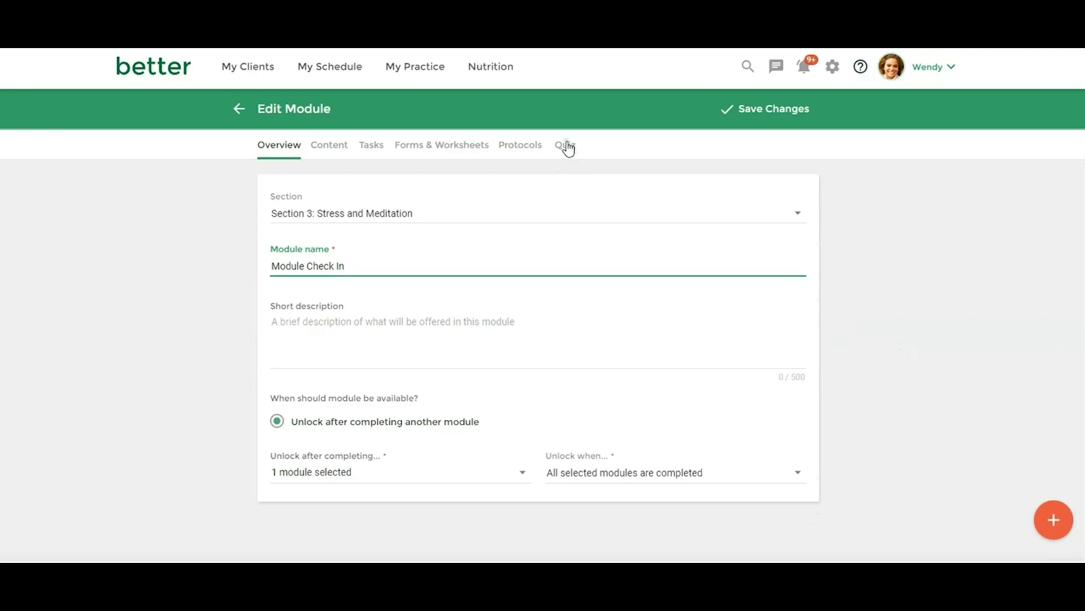
click(565, 146)
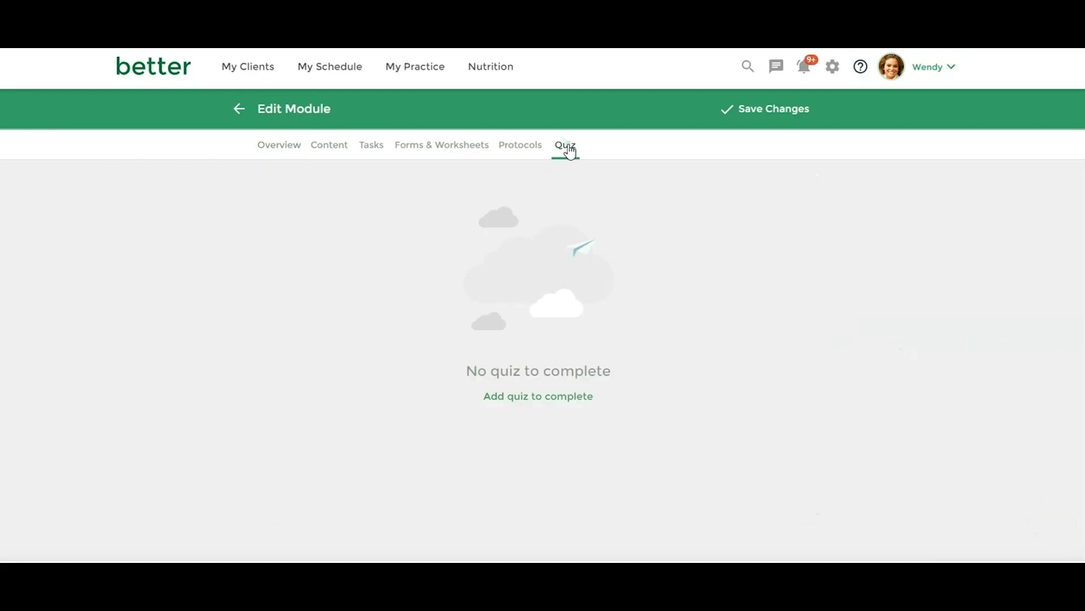
Start attaching Sleep Quiz as the quiz to complete, then cancel with Never mind.
click(527, 405)
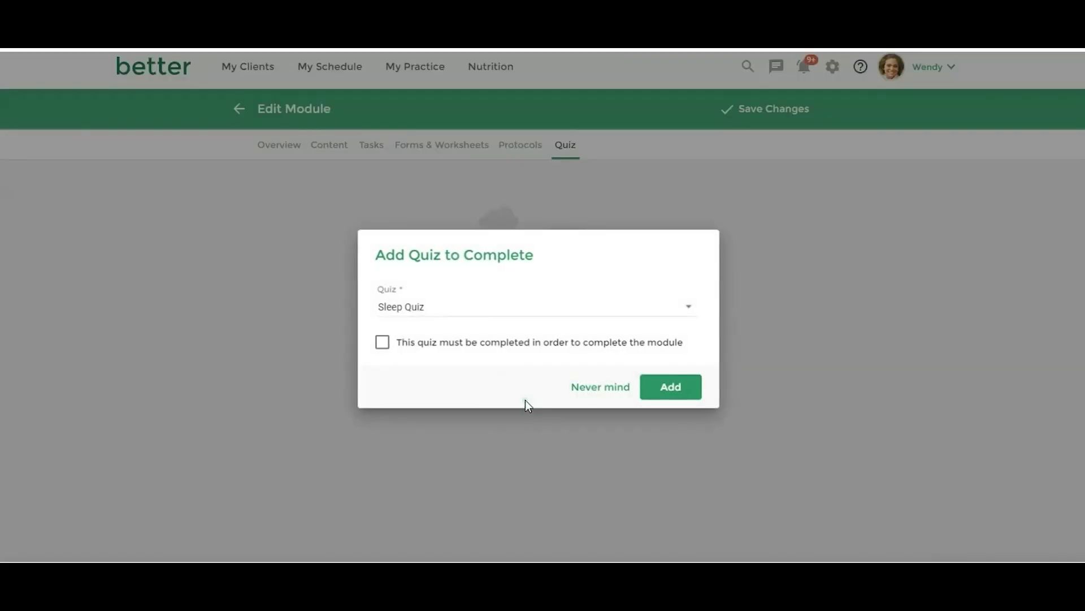
click(474, 309)
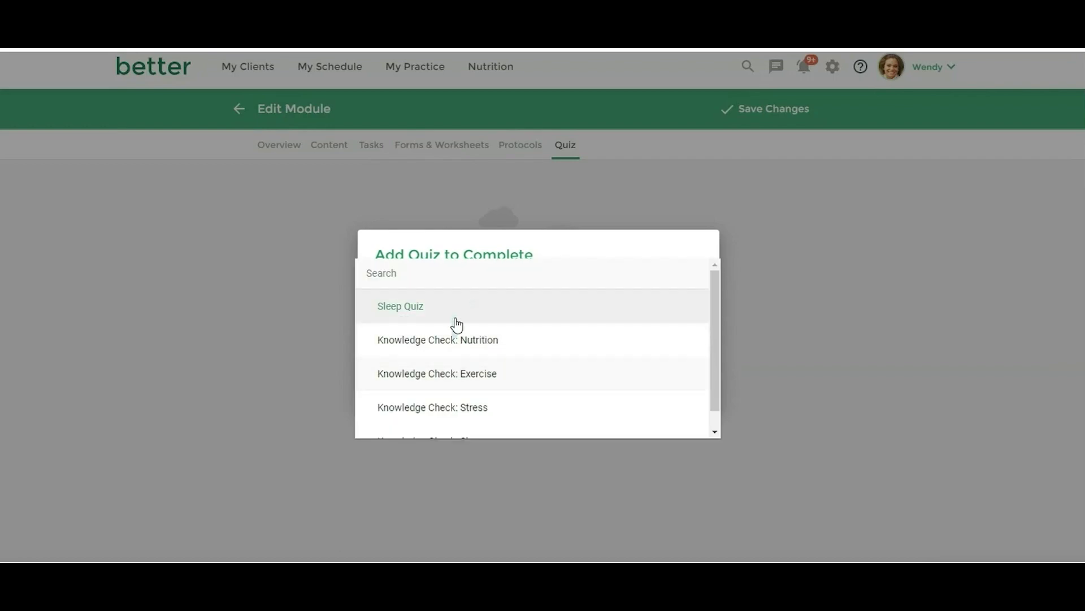
click(293, 332)
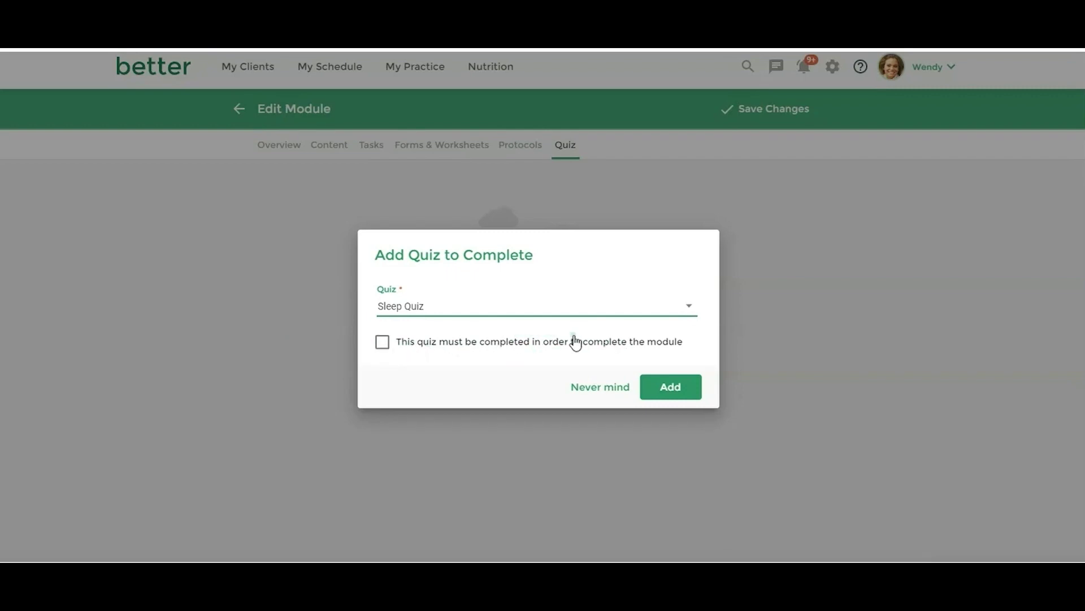
click(583, 384)
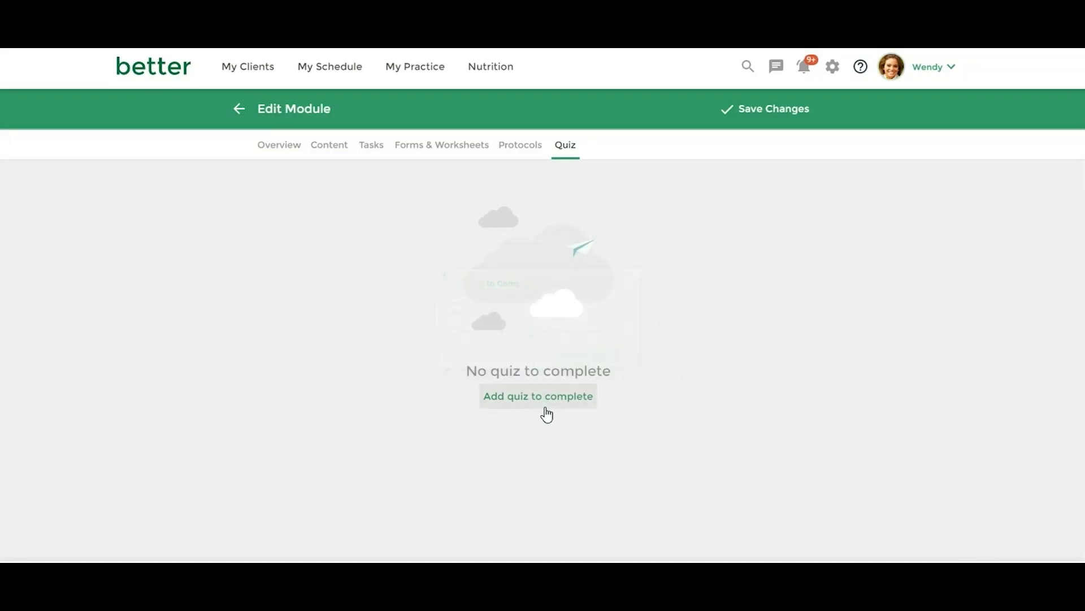
Save Module Check In, go back to Programs & Courses, and edit the Knowledge Check: Nutrition quiz.
click(772, 113)
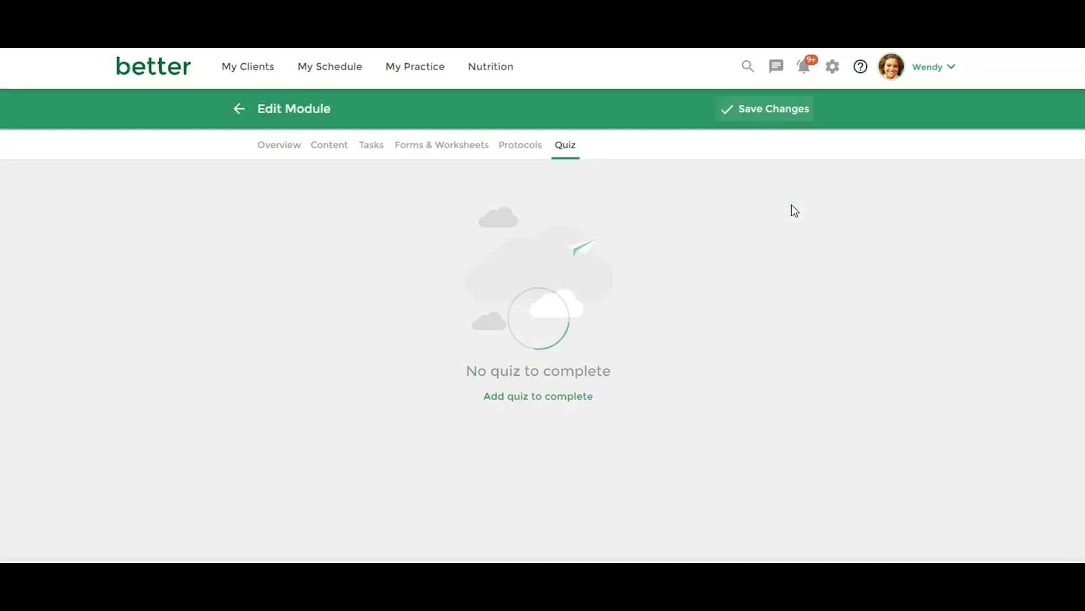
click(239, 109)
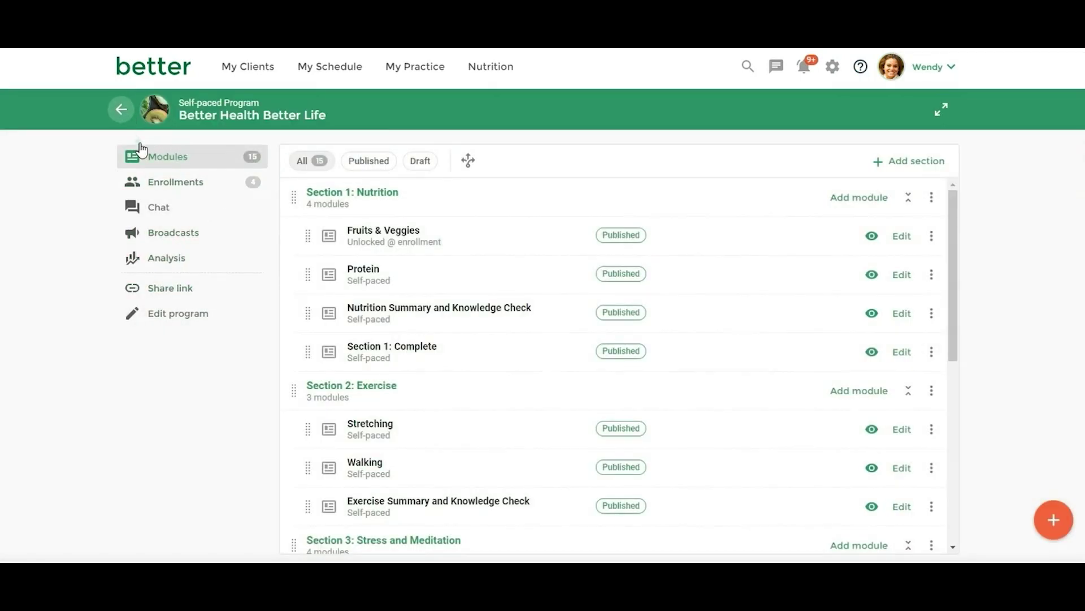
click(121, 109)
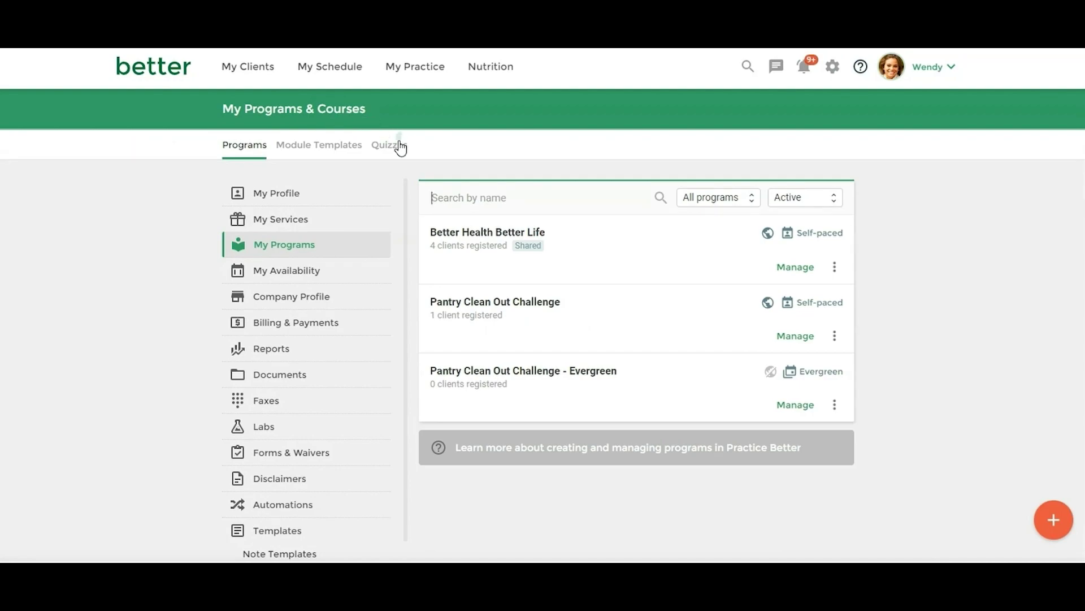
click(395, 149)
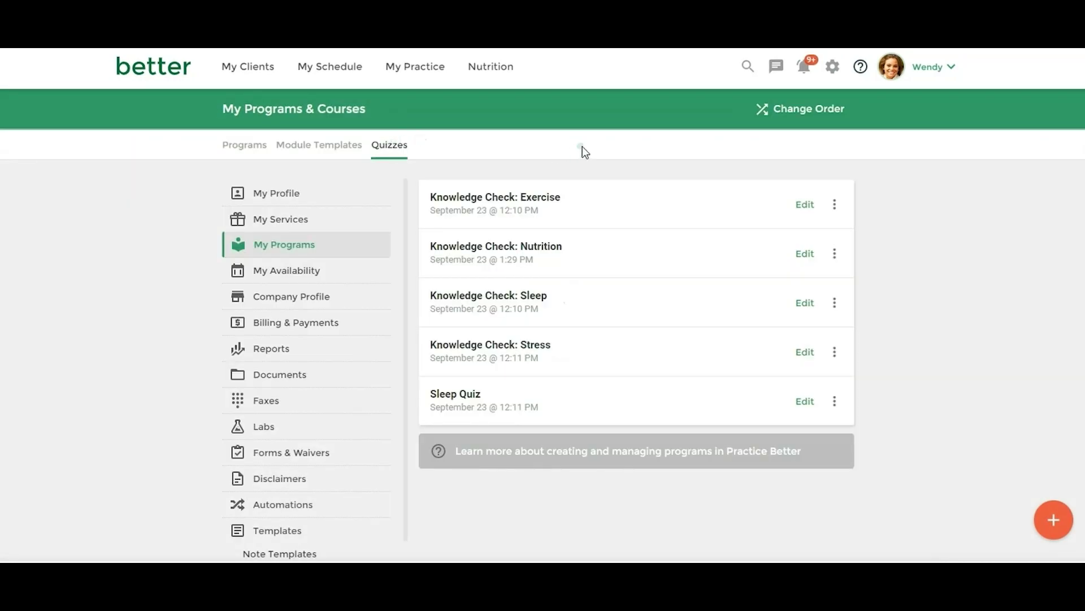
click(798, 253)
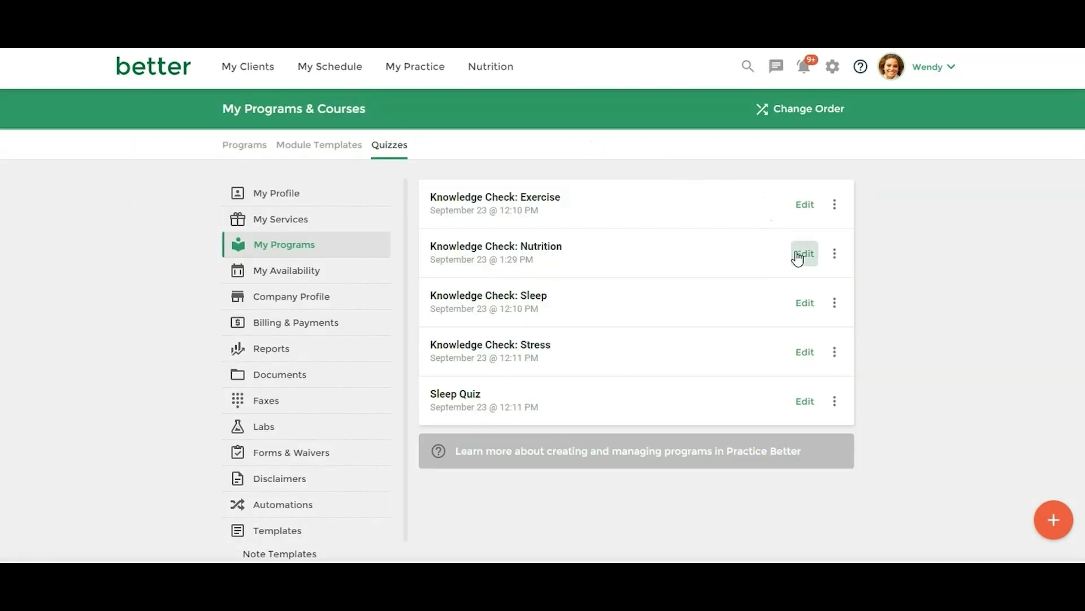
Keep Lentils as the legume question's correct answer, review its explanation, and close the question editor.
scroll(632, 236, down, 3)
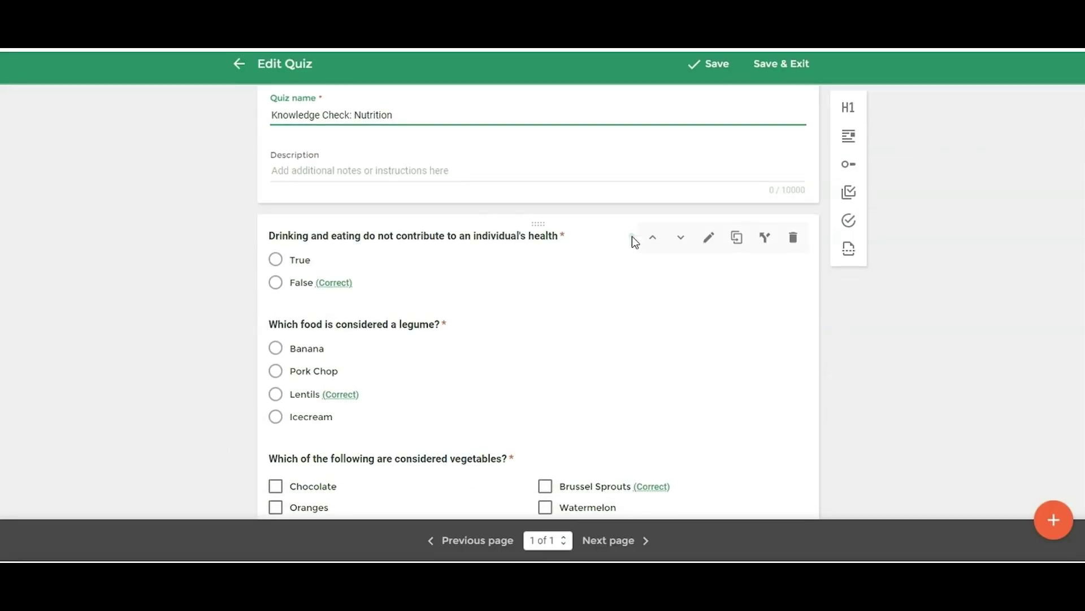
scroll(627, 241, down, 1)
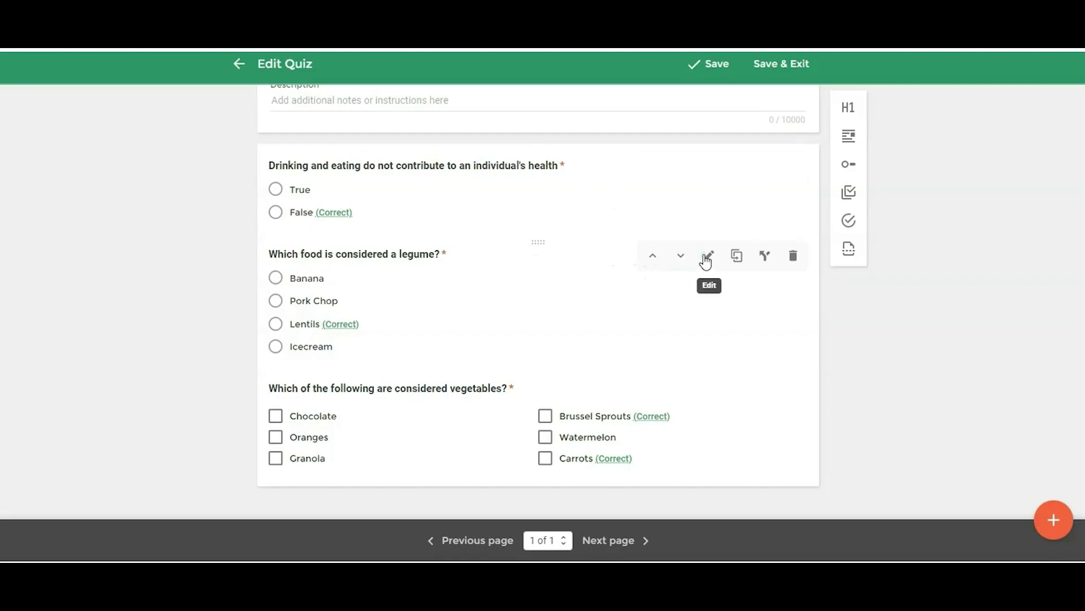
click(707, 259)
scroll(516, 229, down, 4)
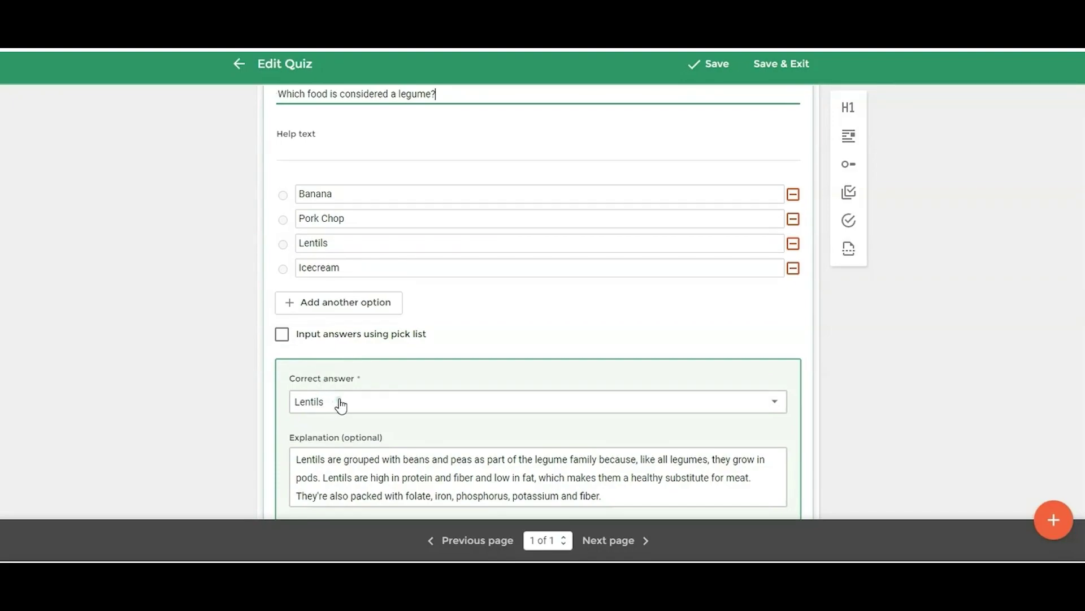
click(315, 409)
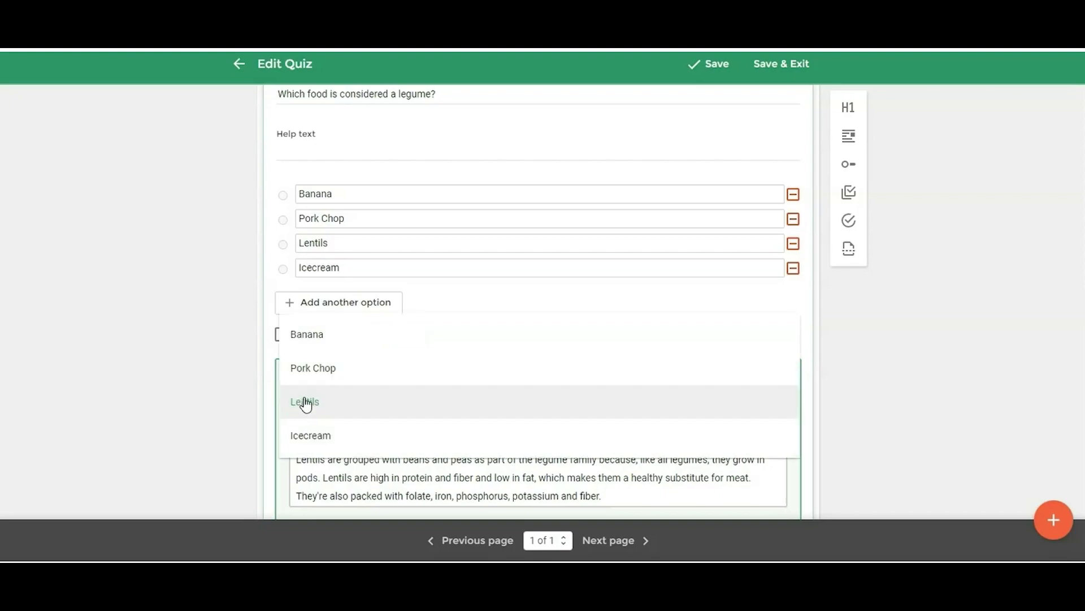
click(311, 404)
scroll(165, 325, up, 3)
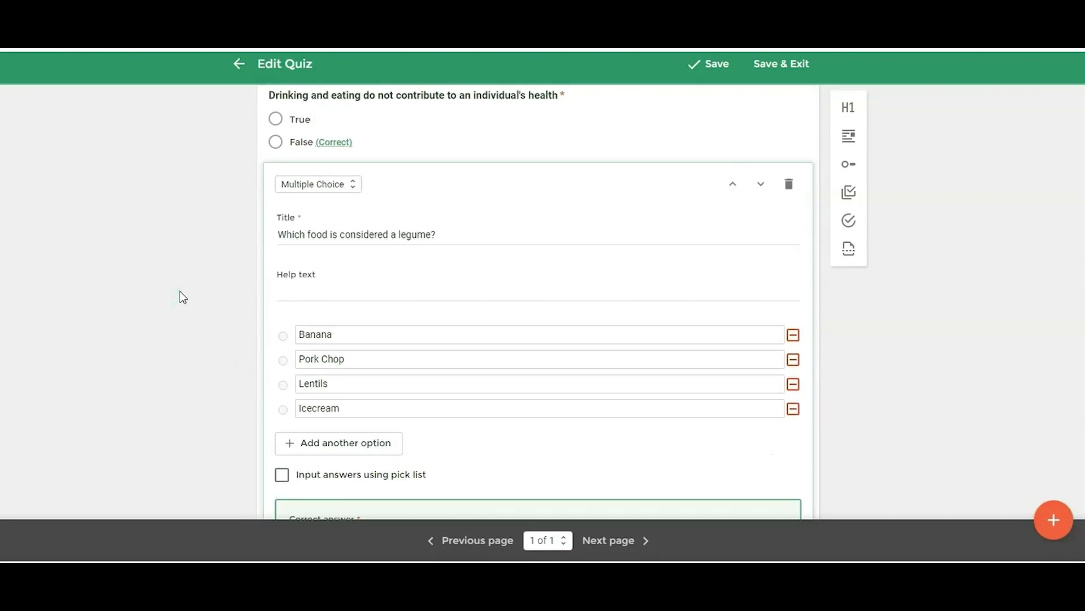
scroll(182, 292, down, 1)
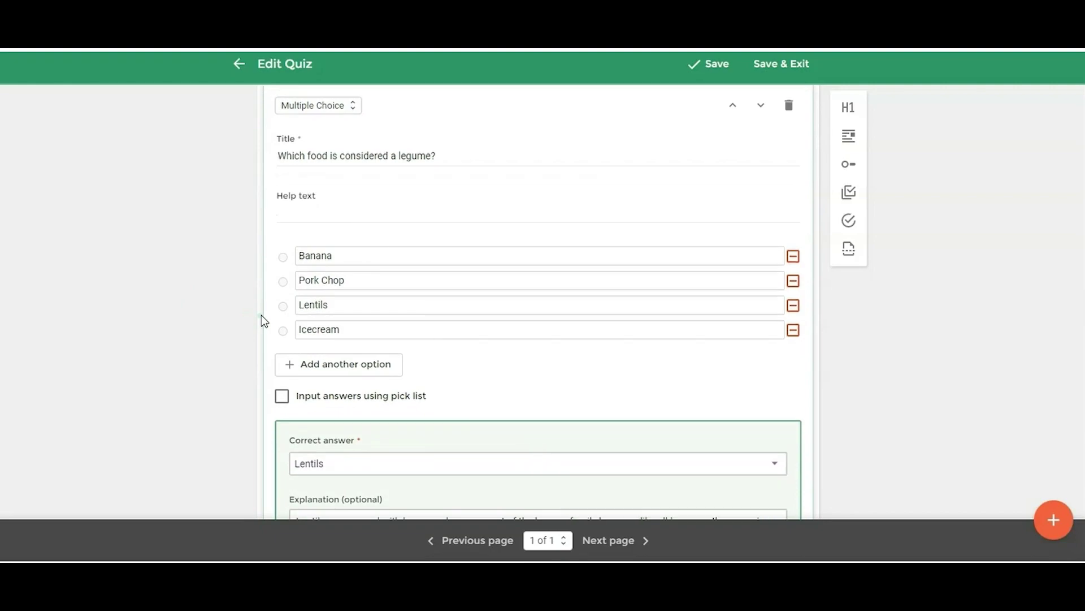
scroll(262, 315, down, 2)
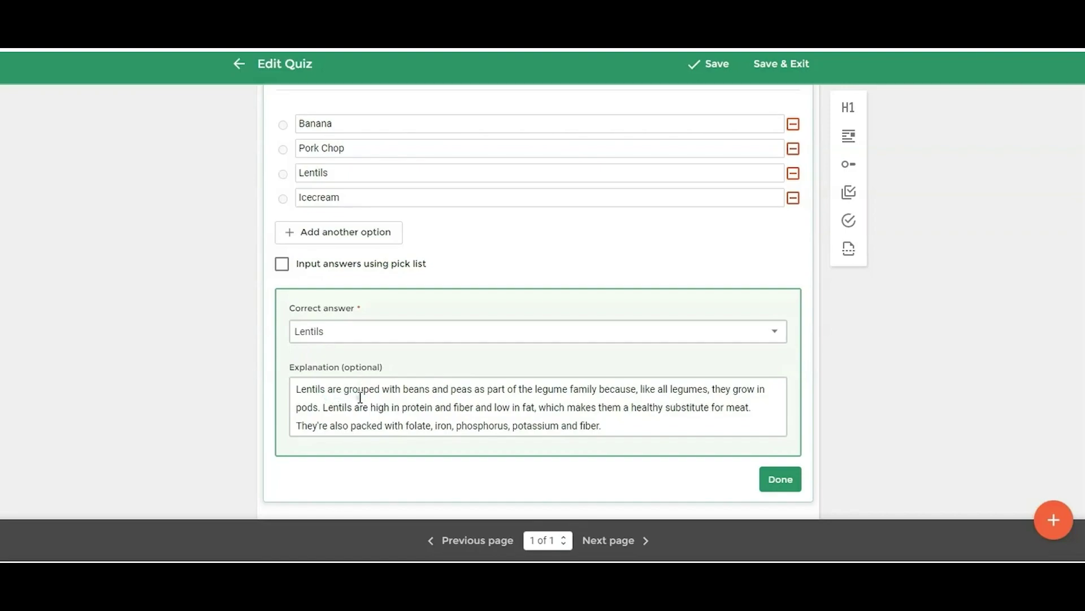
scroll(365, 406, up, 3)
scroll(386, 413, down, 4)
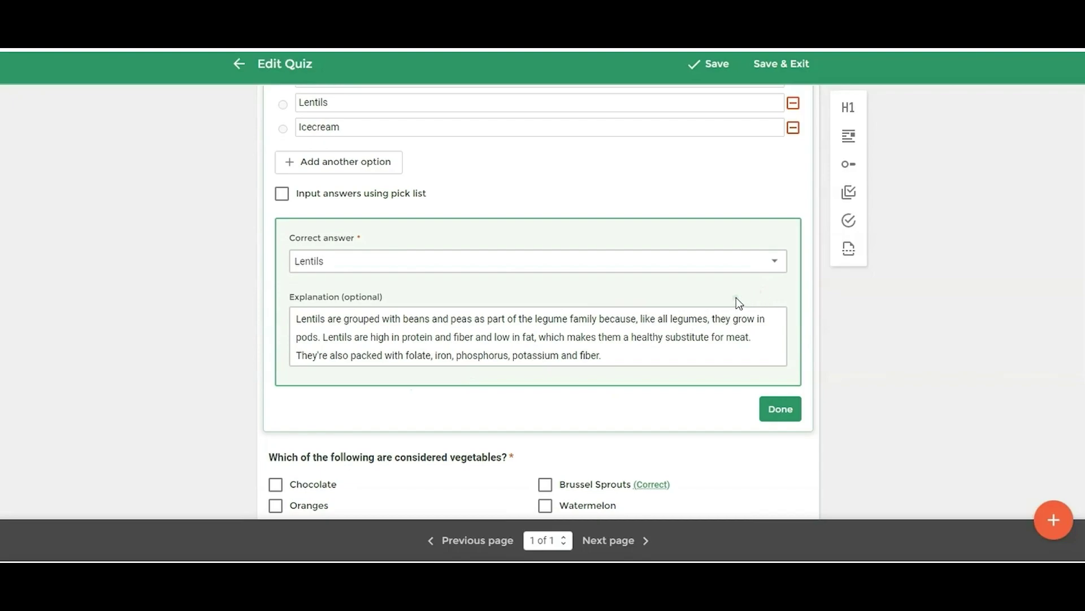
click(779, 411)
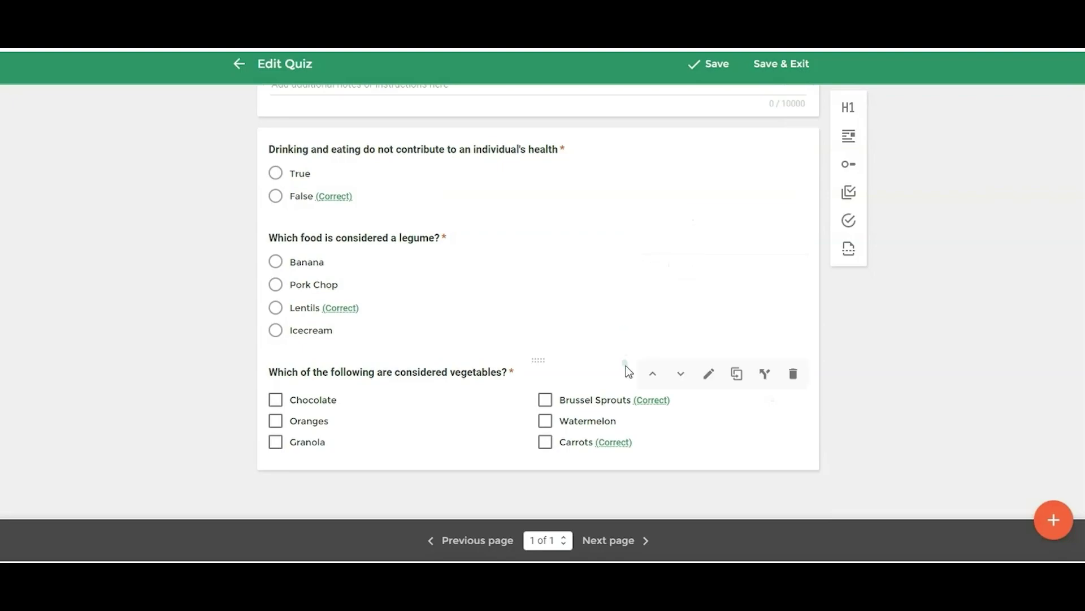
Check that Brussel Sprouts and Carrots are the vegetables question's correct answers.
click(708, 375)
scroll(212, 323, down, 4)
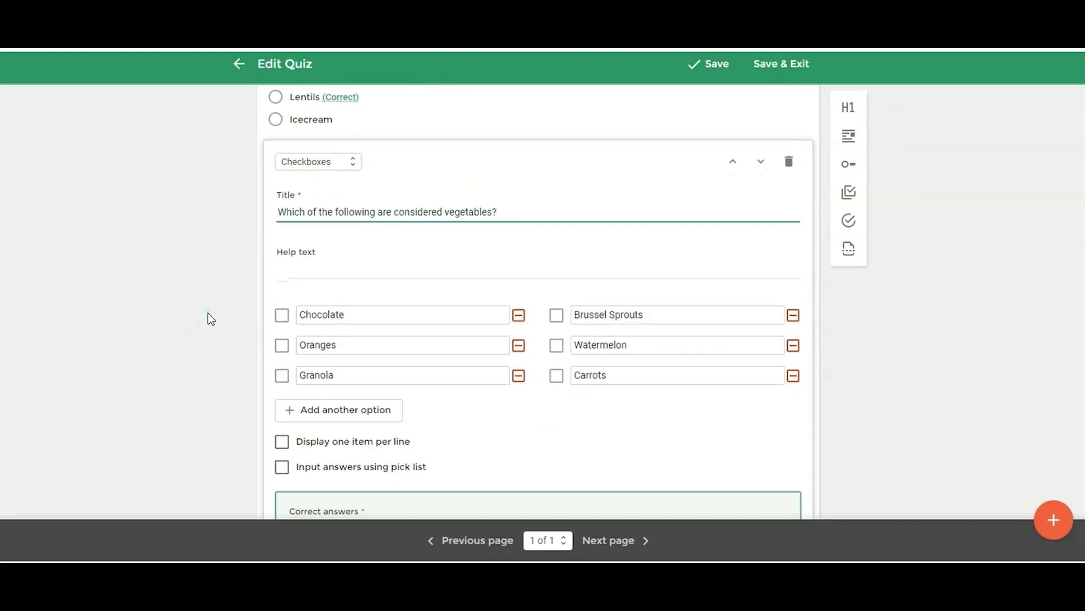
scroll(211, 319, down, 1)
scroll(209, 317, down, 2)
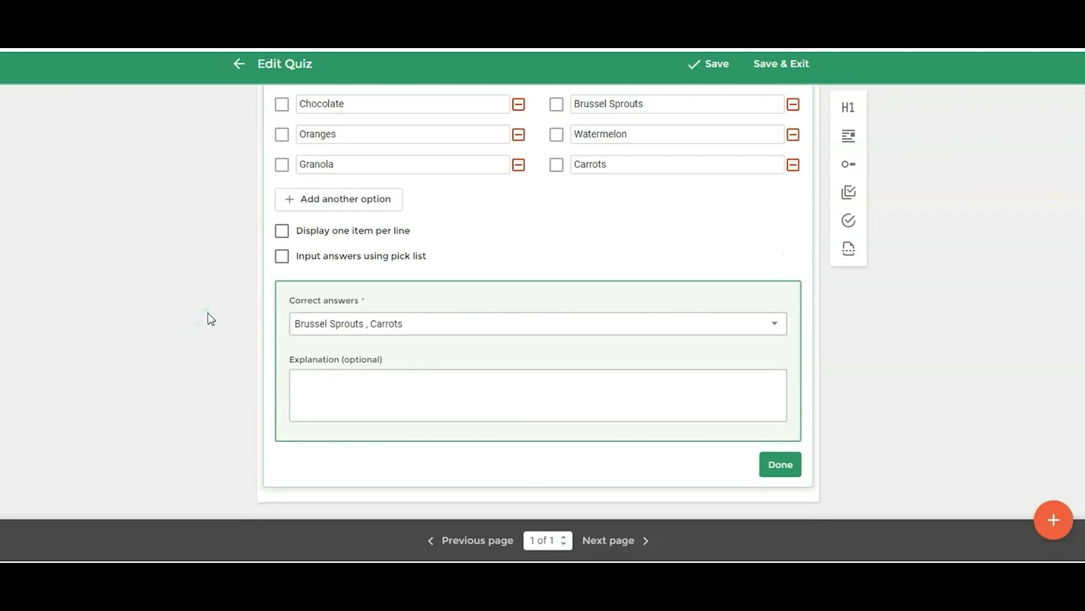
click(324, 328)
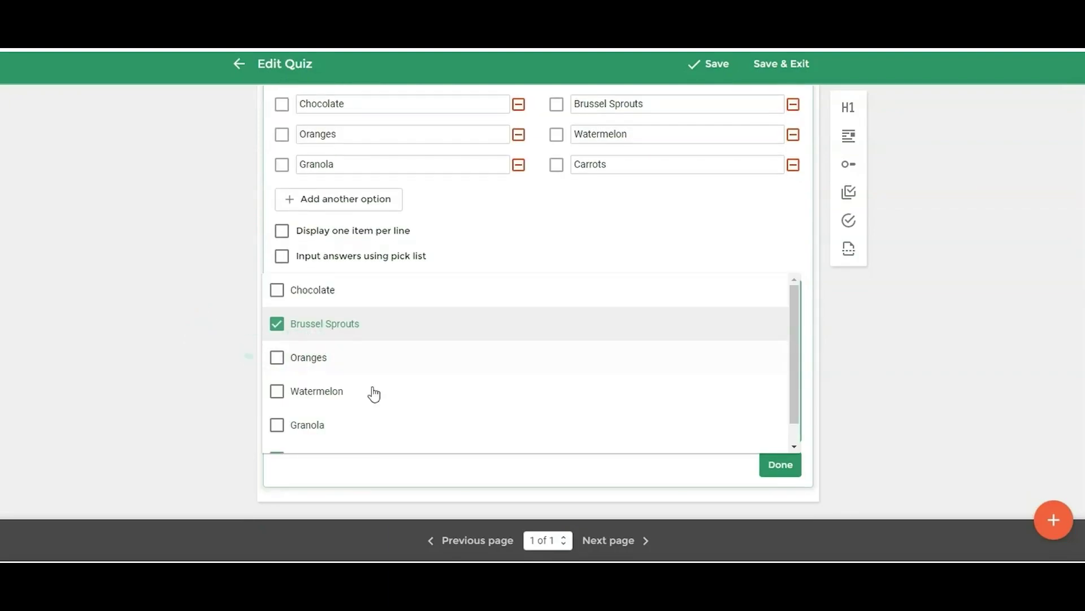
scroll(359, 398, down, 1)
click(175, 342)
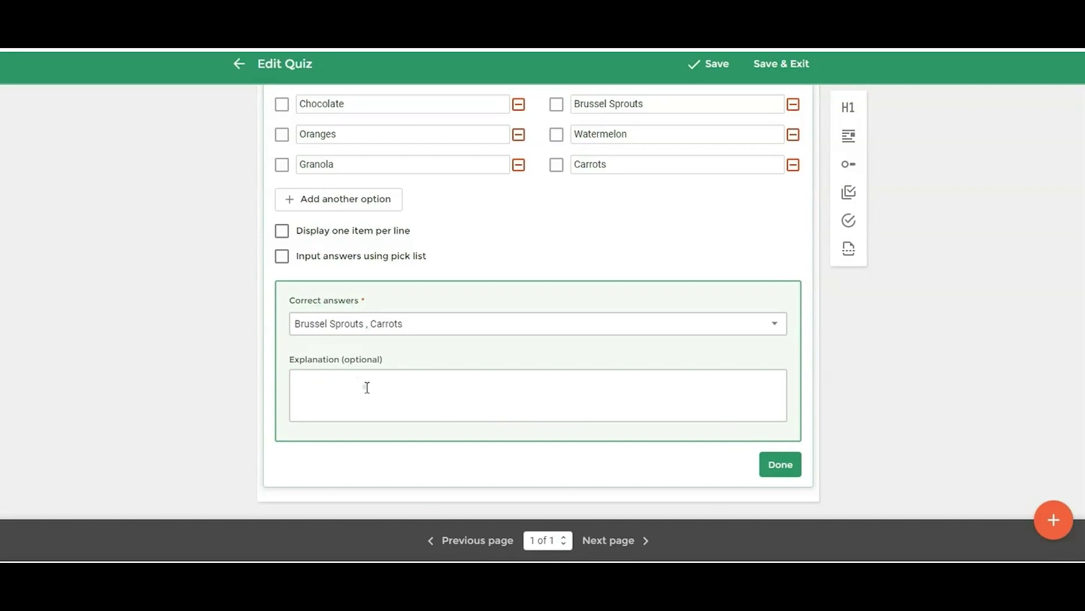
Finish the vegetables question and save the Knowledge Check: Nutrition quiz with Save & Exit.
scroll(366, 387, up, 2)
scroll(599, 346, up, 3)
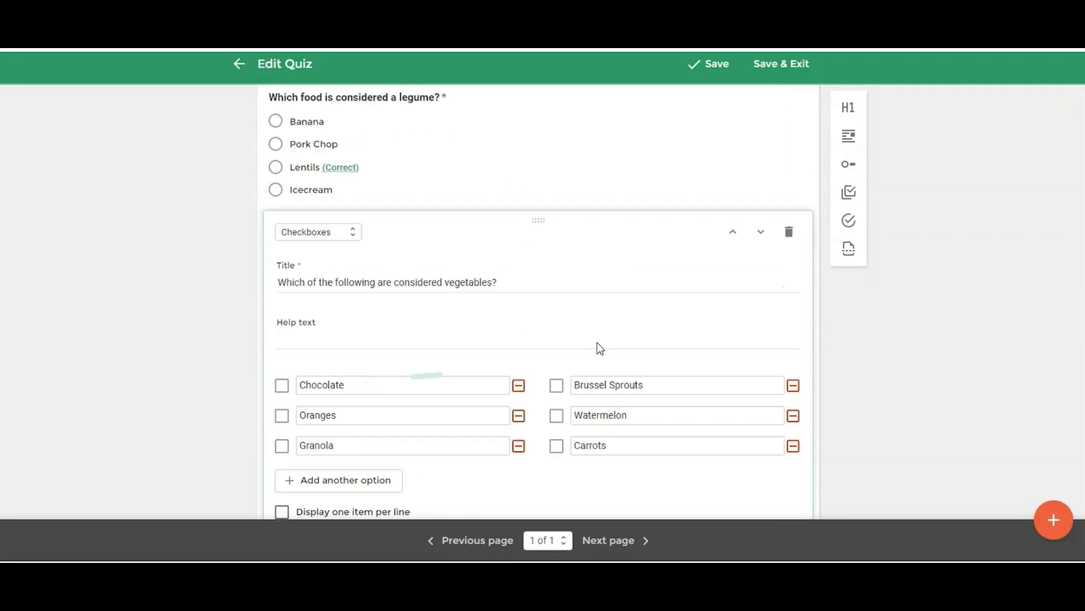
scroll(656, 282, up, 3)
scroll(695, 322, down, 10)
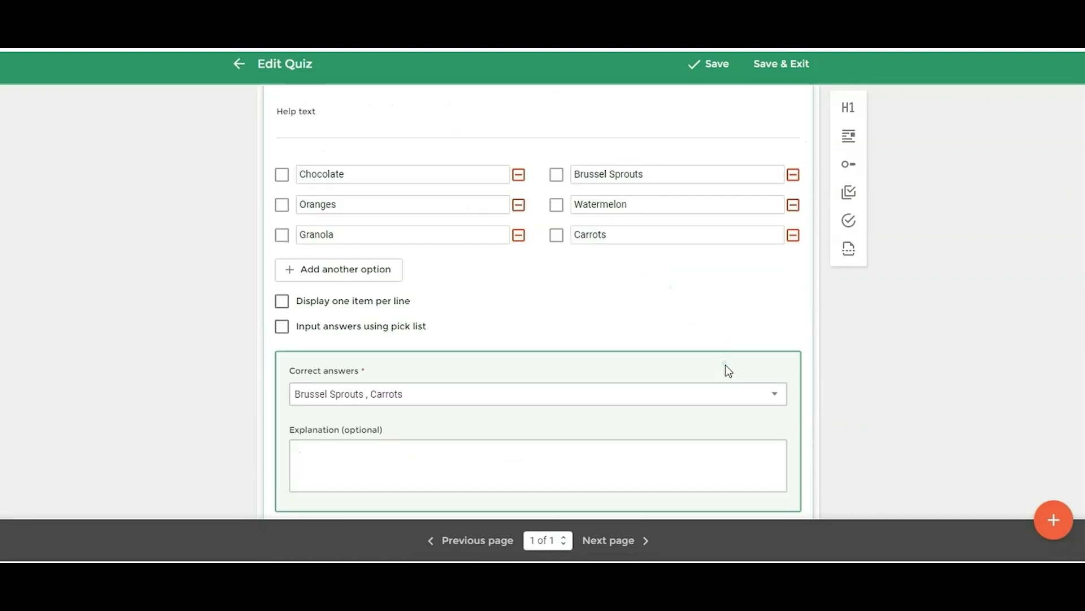
click(777, 436)
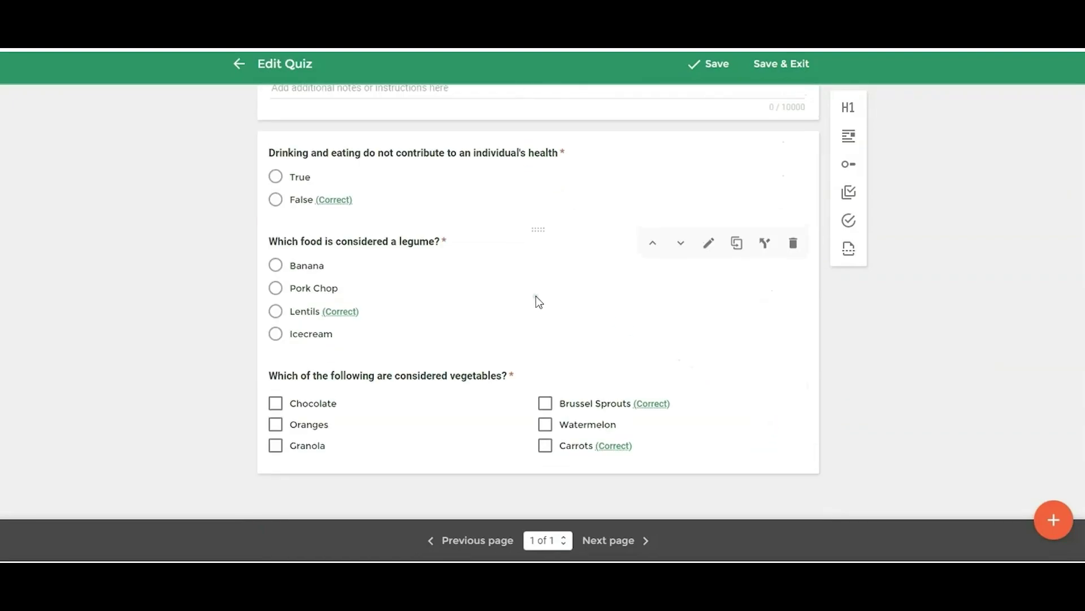
scroll(536, 299, up, 5)
click(771, 116)
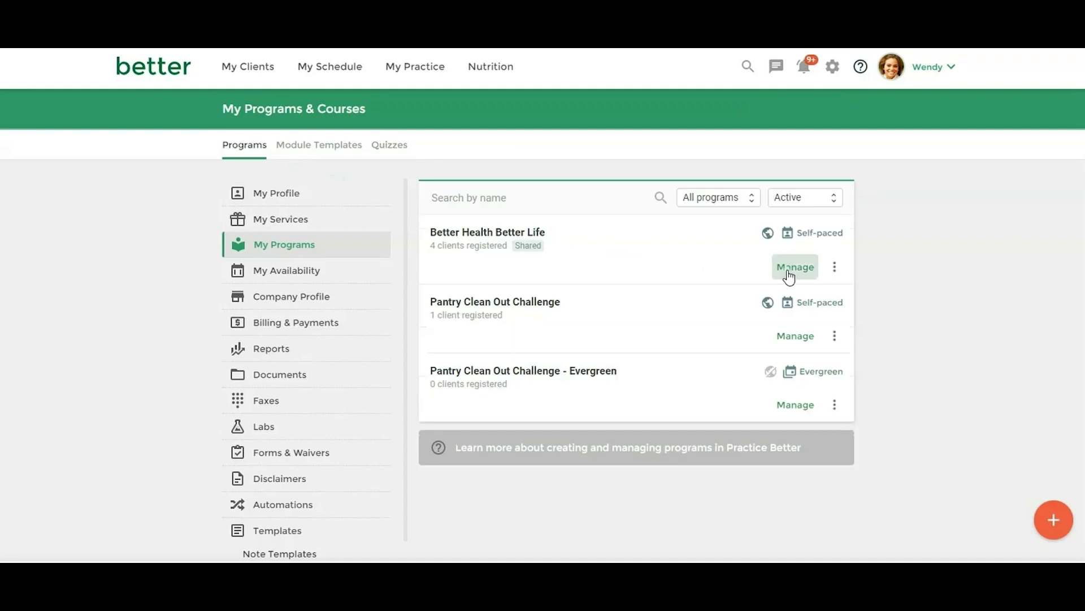
Show Better Health Better Life's Enrollment Summary analysis and the explanation of its 50.0% average Progress.
click(799, 266)
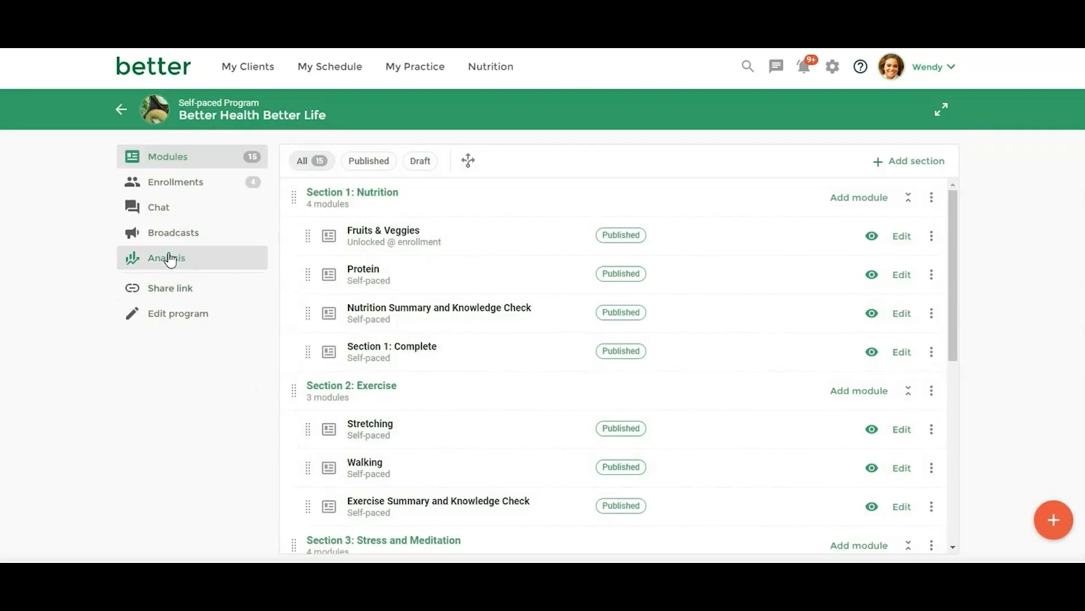
click(168, 258)
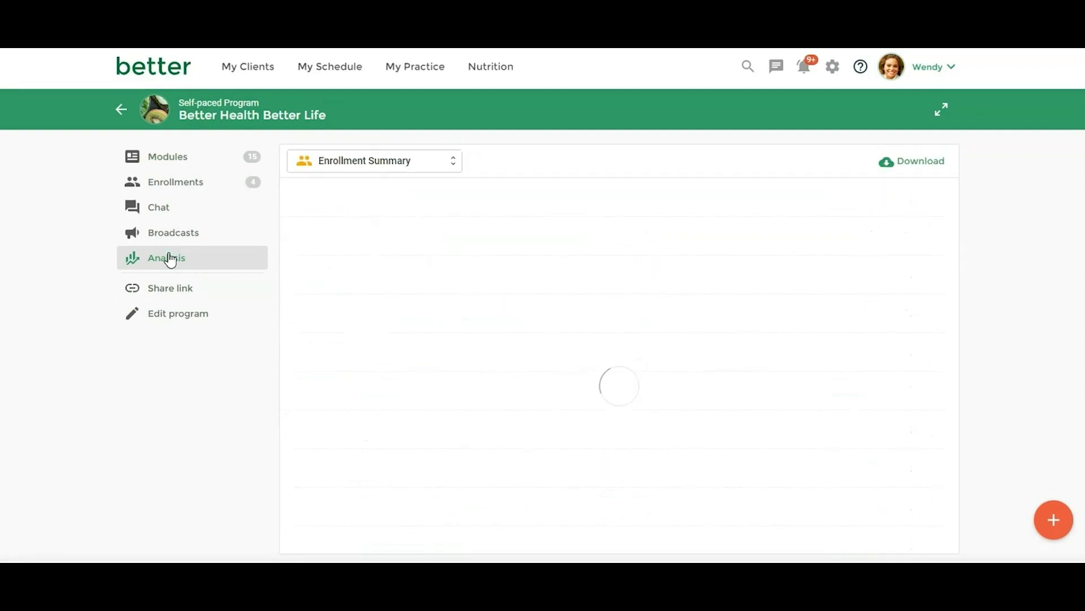
click(361, 165)
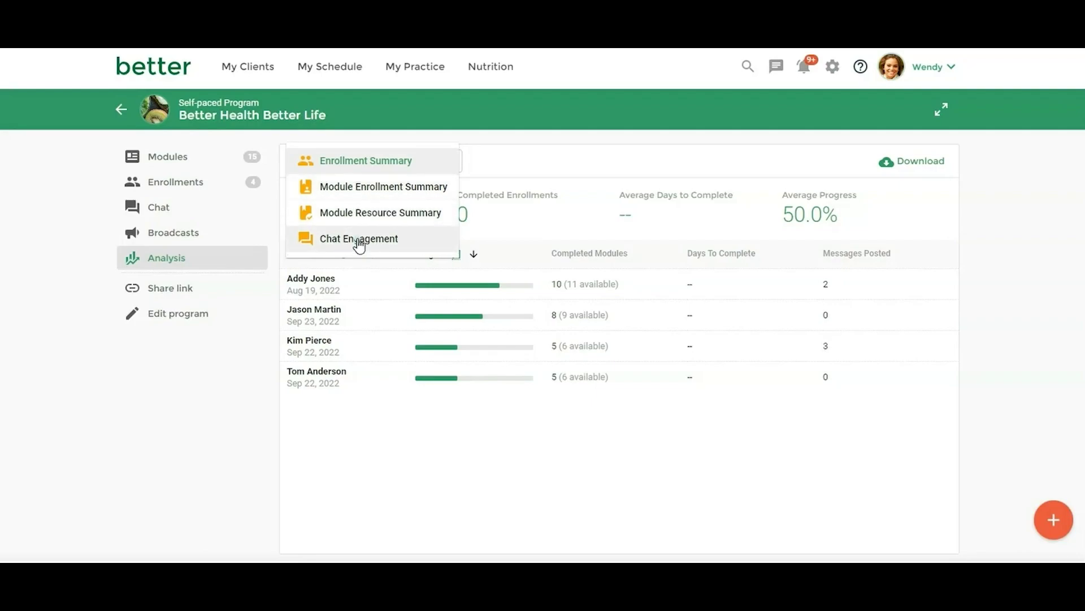
click(368, 162)
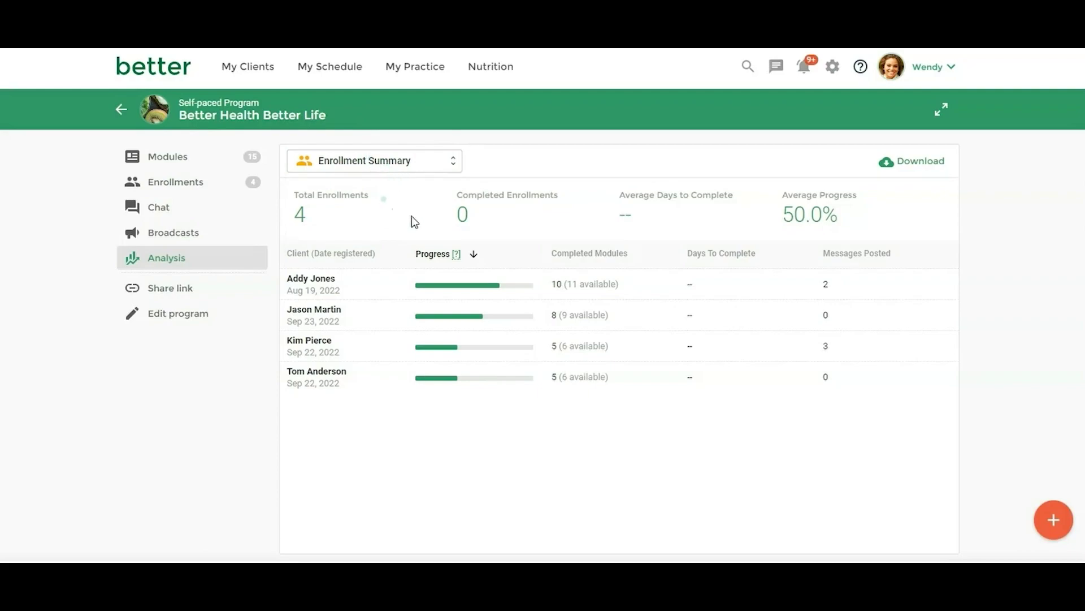
click(458, 255)
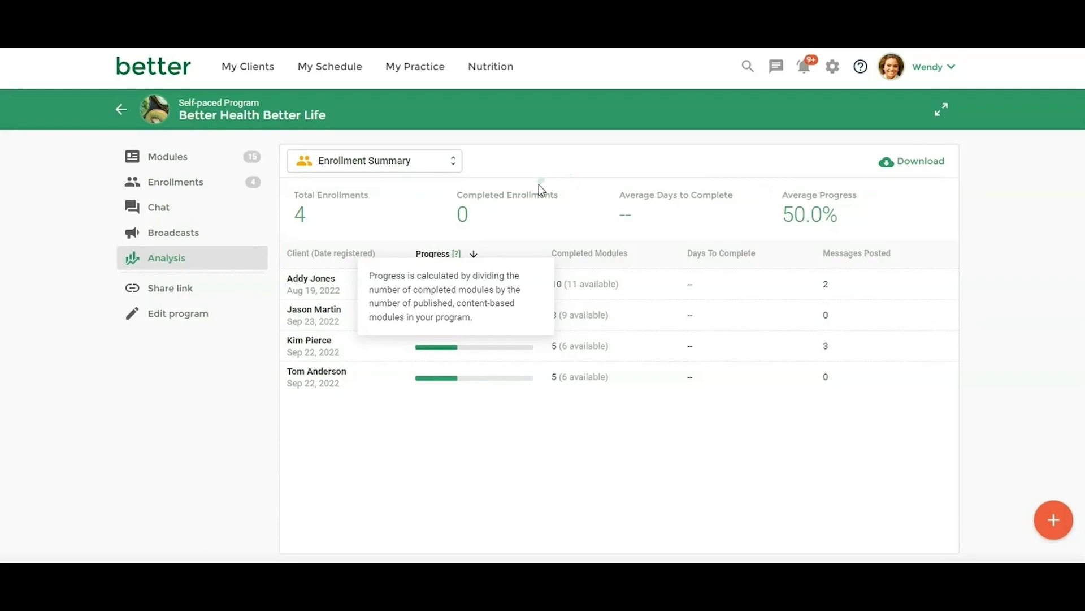
Switch to Module Enrollment Summary and expand Fruits & Veggies, completed by 4 of 4 clients.
click(376, 168)
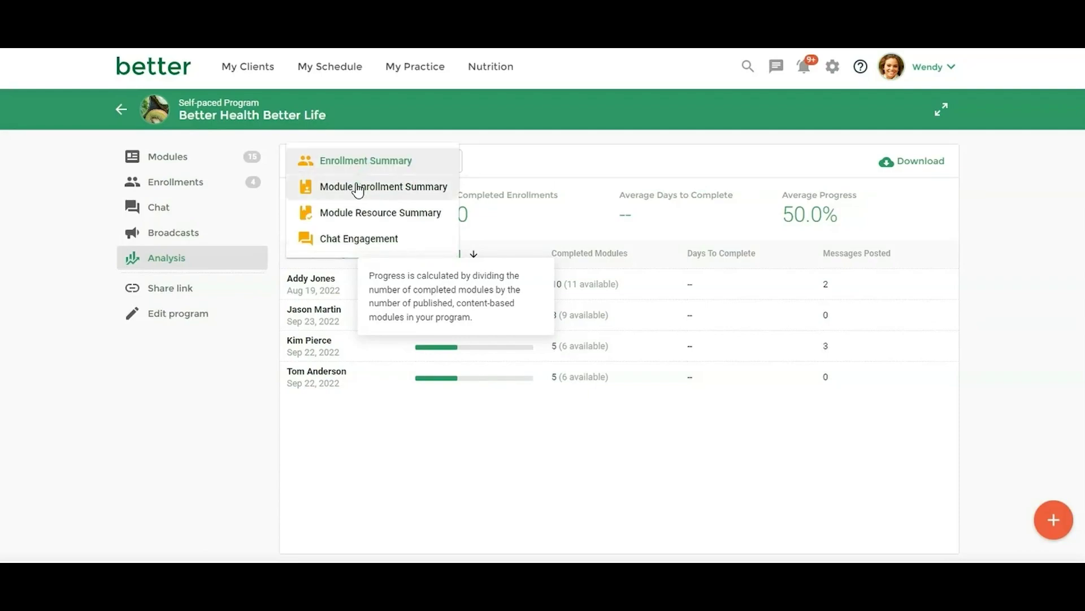
click(338, 191)
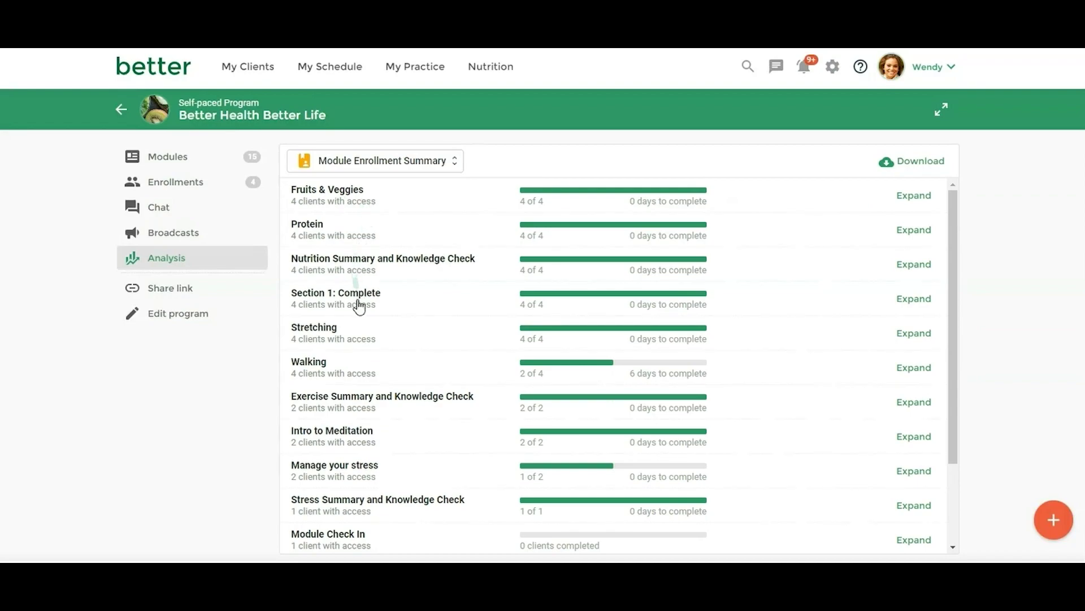
click(919, 198)
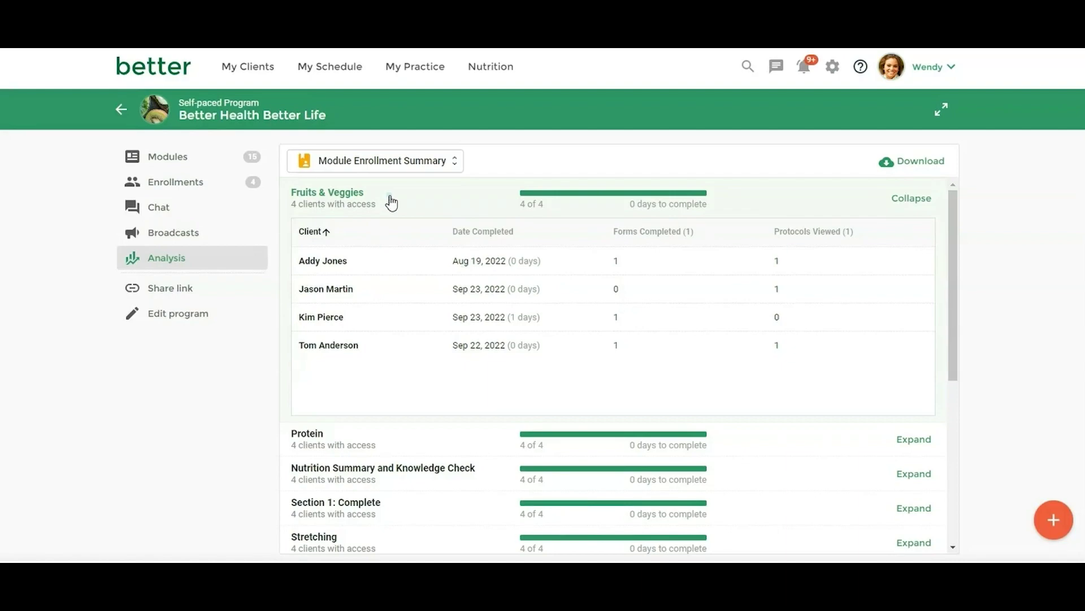
click(375, 163)
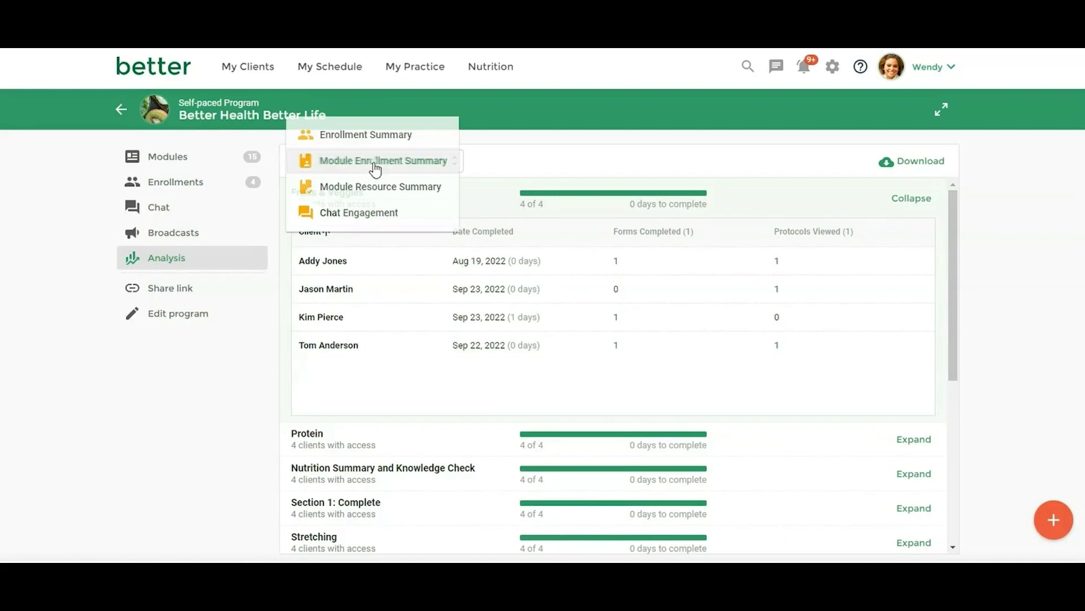
Switch to Module Resource Summary and expand Fruits & Veggies and Protein to list their resources.
click(350, 188)
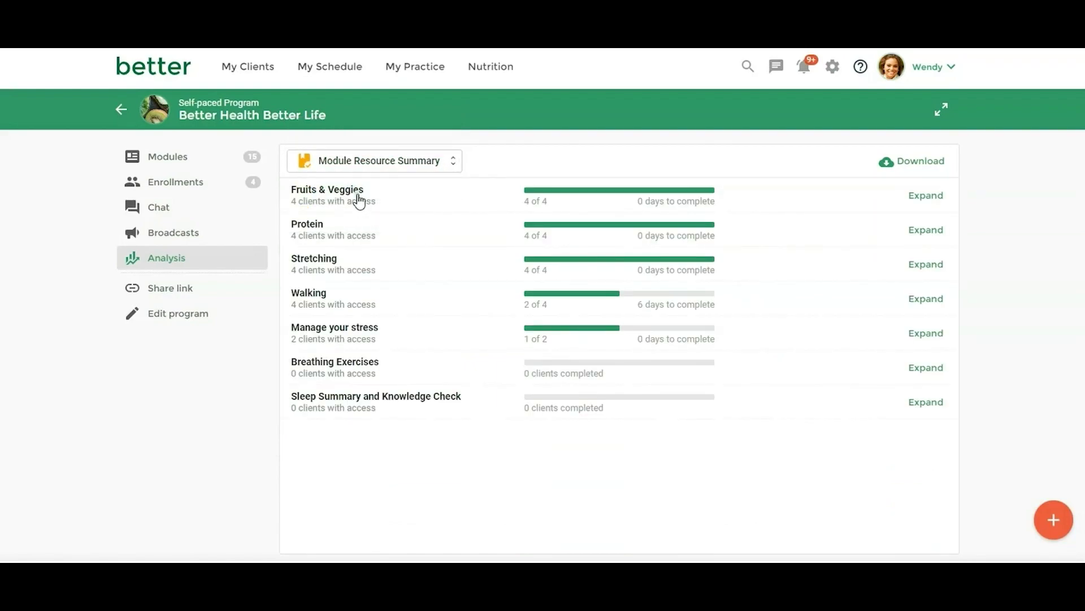
click(359, 199)
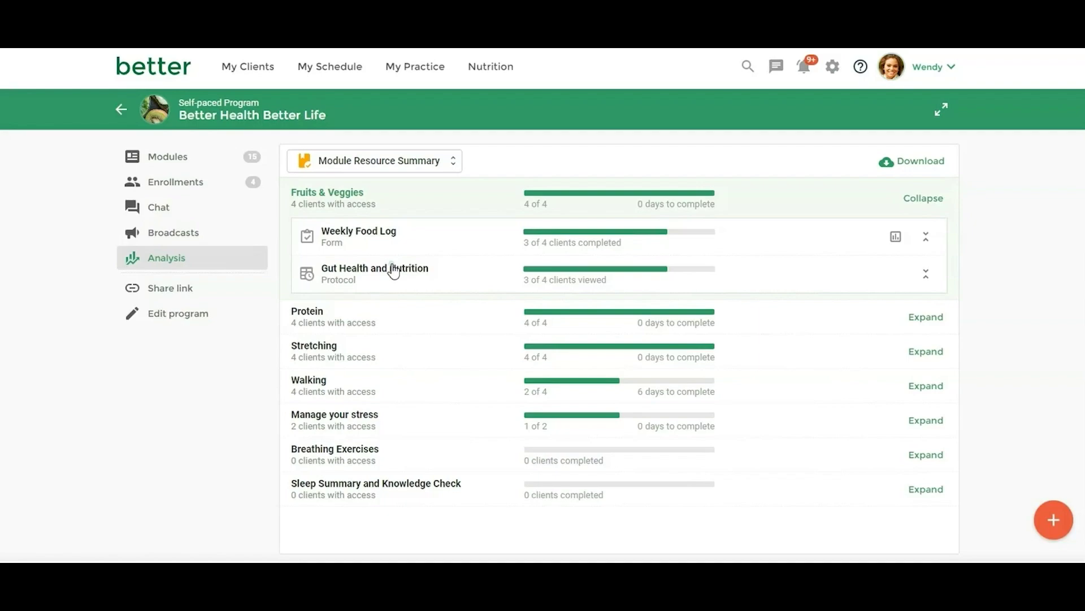
click(400, 317)
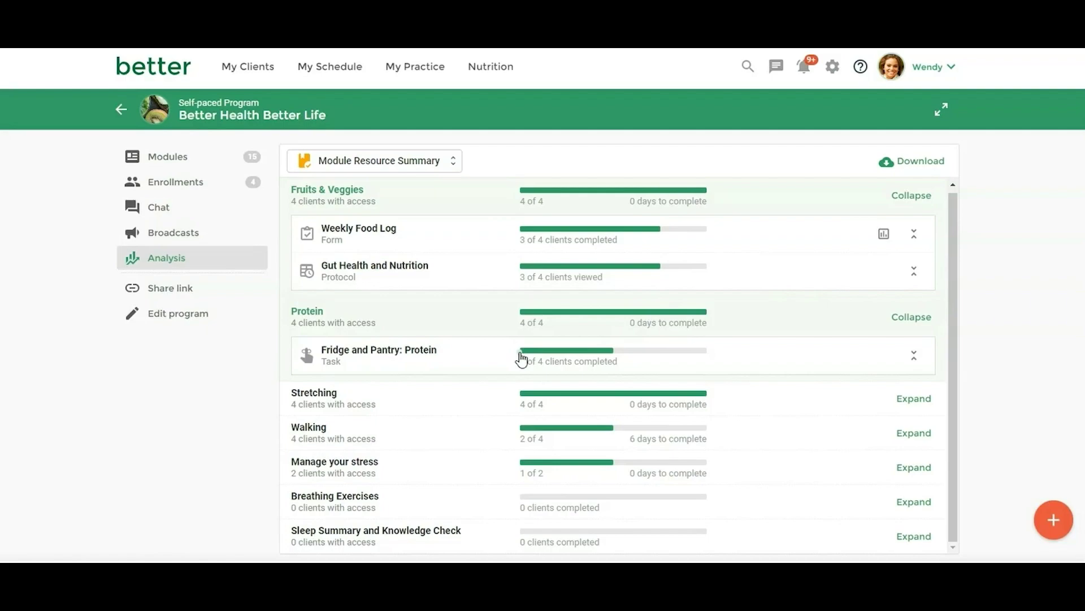
click(403, 165)
Show the Chat Engagement report charted by weekday, with all six posts on Friday.
click(378, 186)
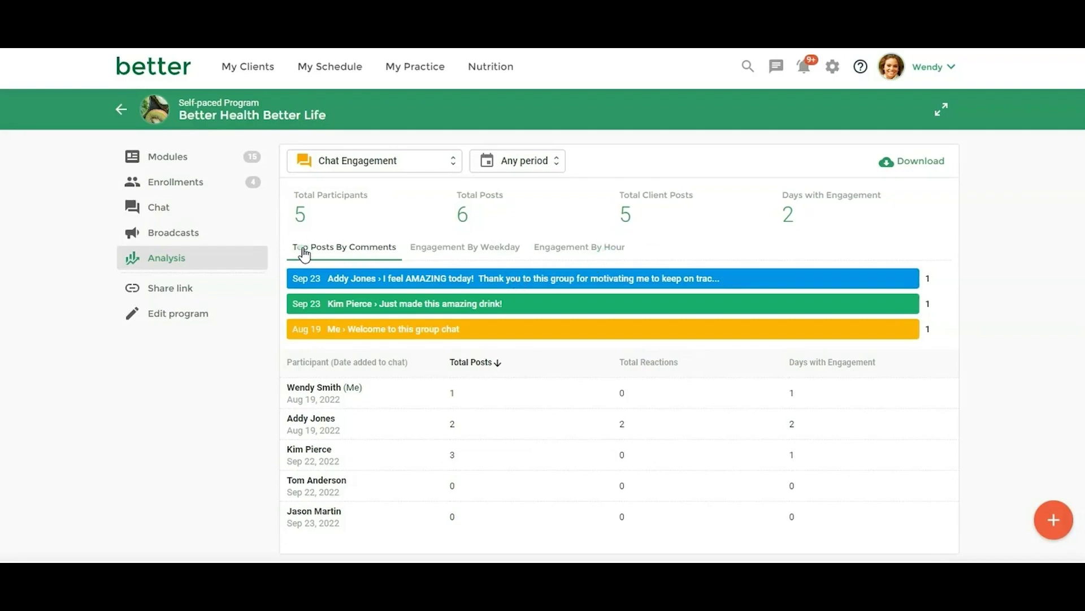
click(337, 247)
click(390, 266)
click(451, 255)
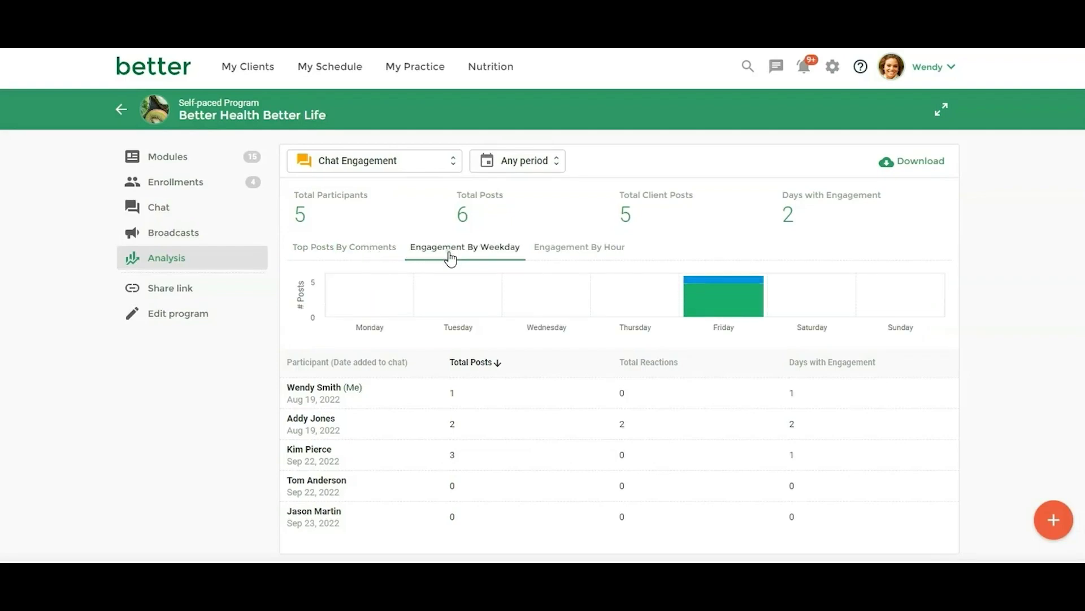
click(689, 304)
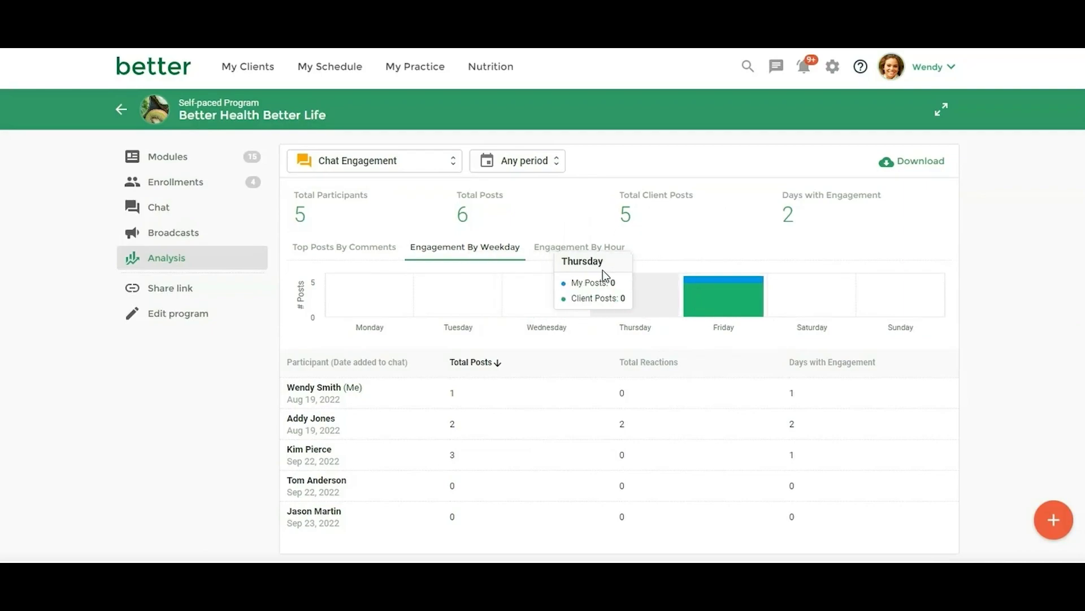
Chart chat engagement by hour, showing posts clustered around 11 AM and 2 PM.
click(588, 254)
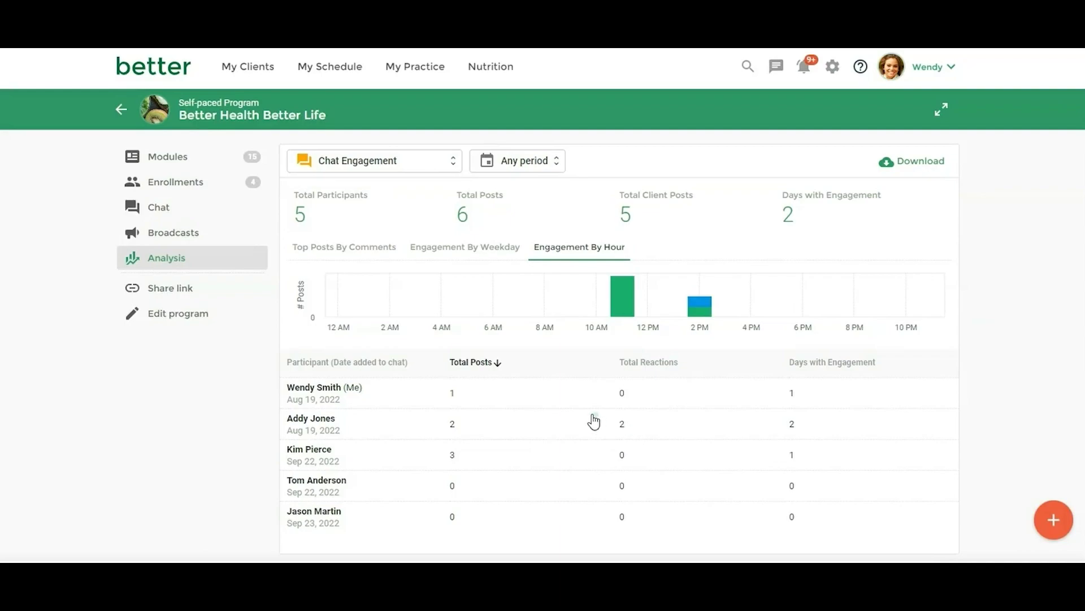
click(447, 452)
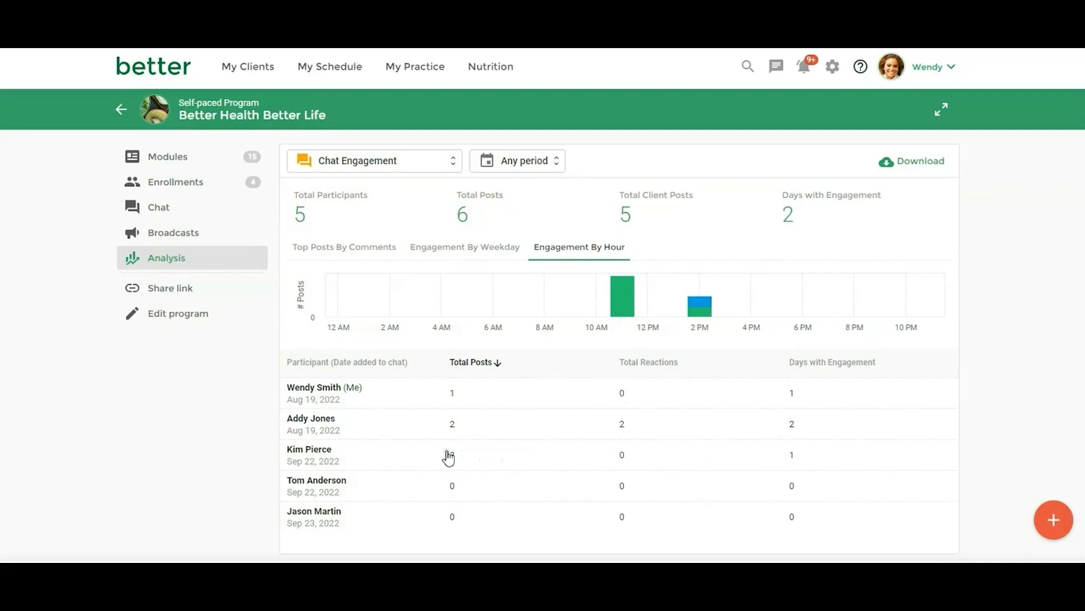